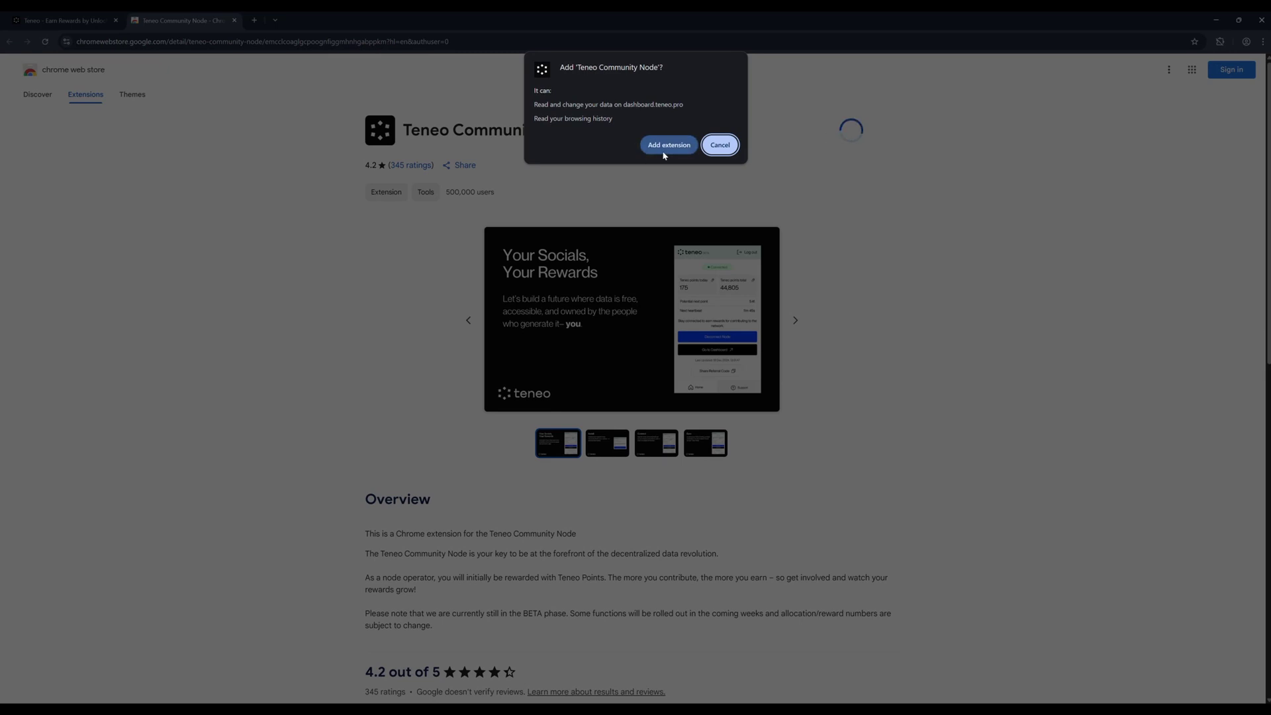
Add the Teneo Community Node extension to the browser and pin it to the toolbar.
left_click(667, 145)
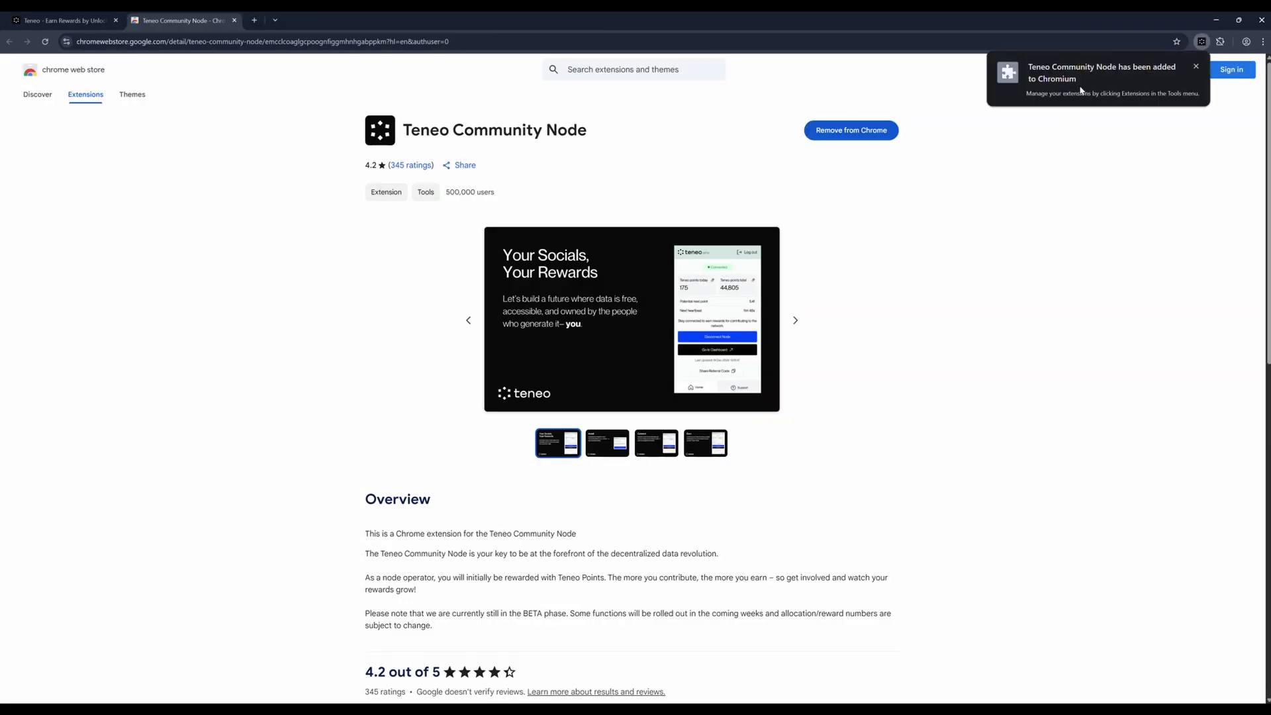
left_click(1201, 41)
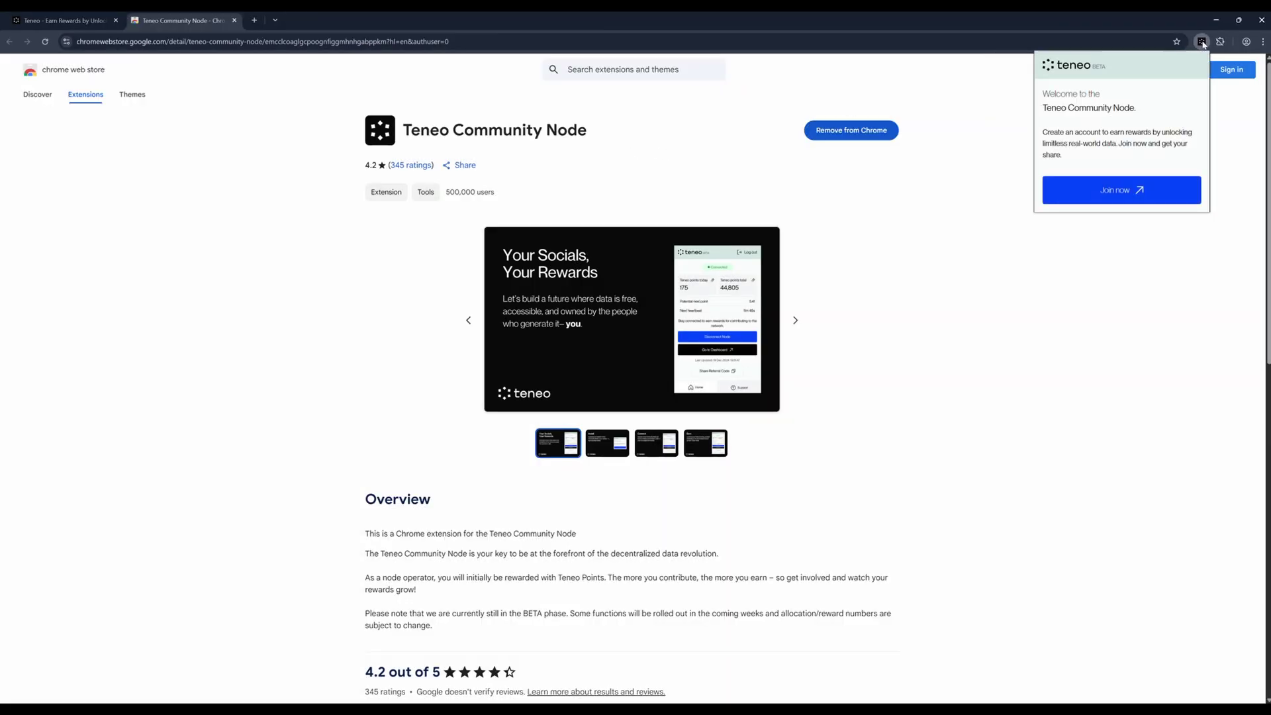
left_click(1203, 44)
left_click(1221, 42)
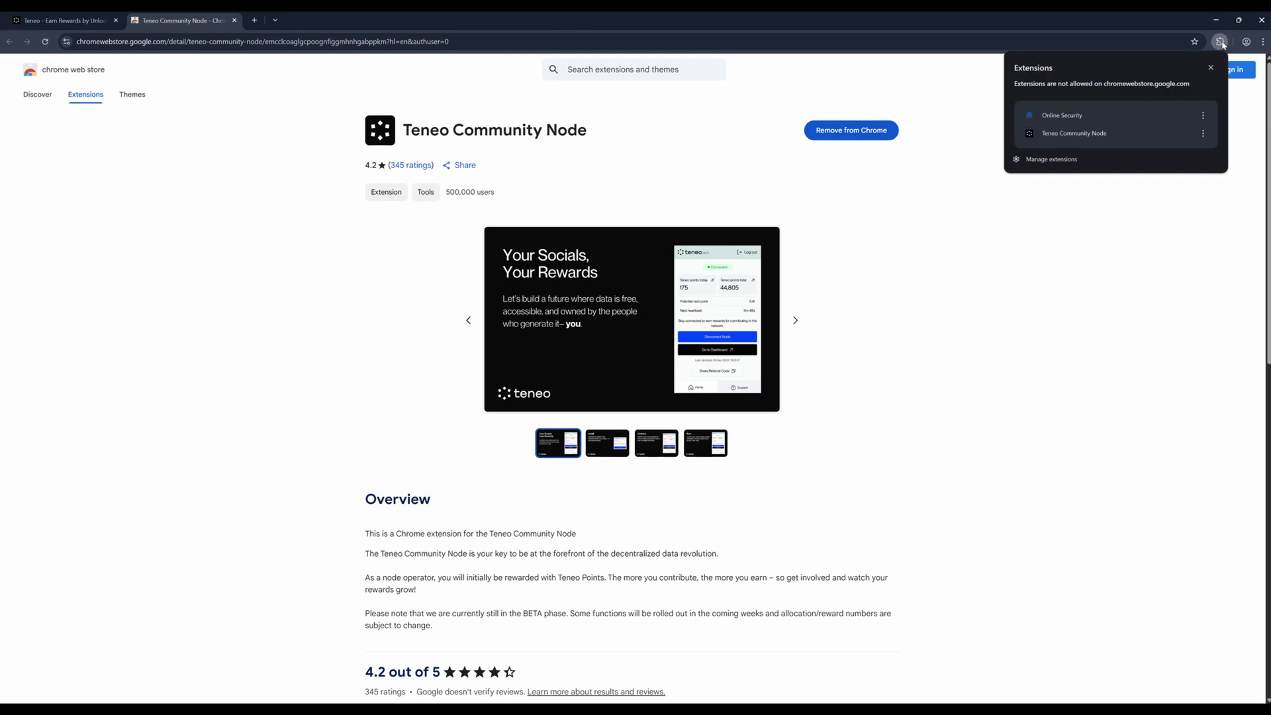
left_click(1203, 133)
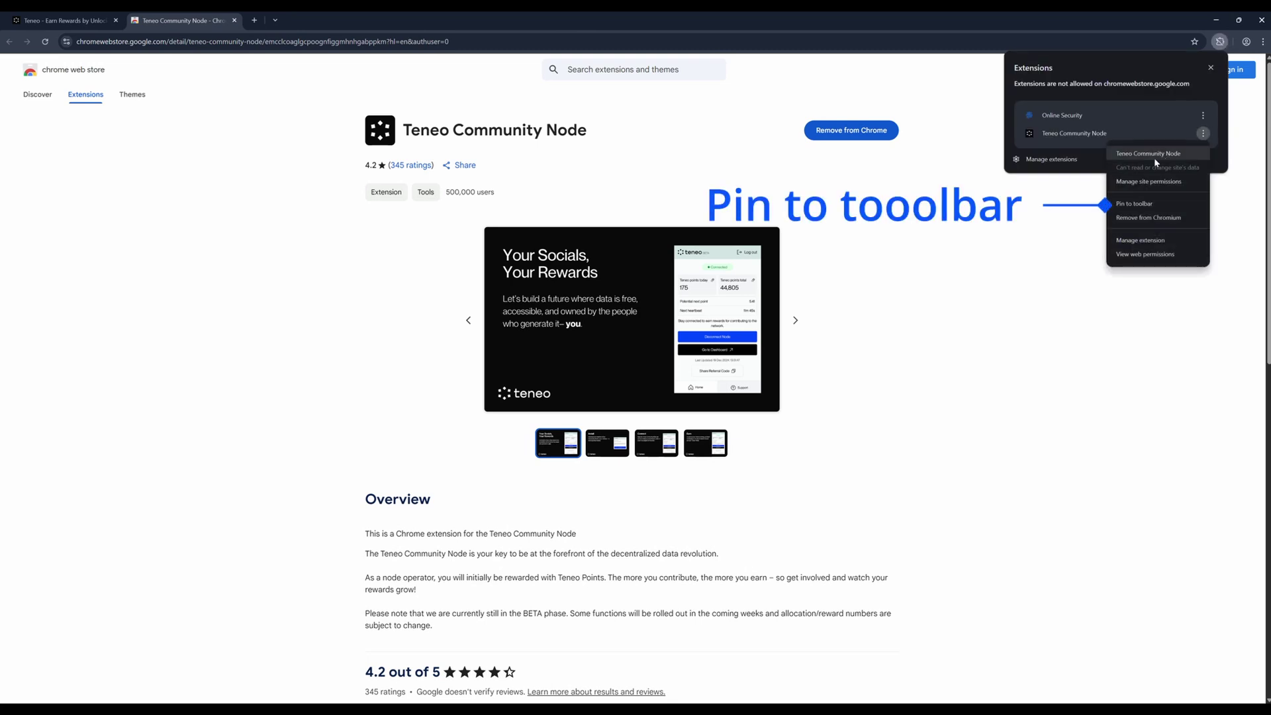
left_click(1134, 204)
Join Teneo from the extension by creating an account with an e-mail and password, and verify it with the e-mailed code.
left_click(1199, 47)
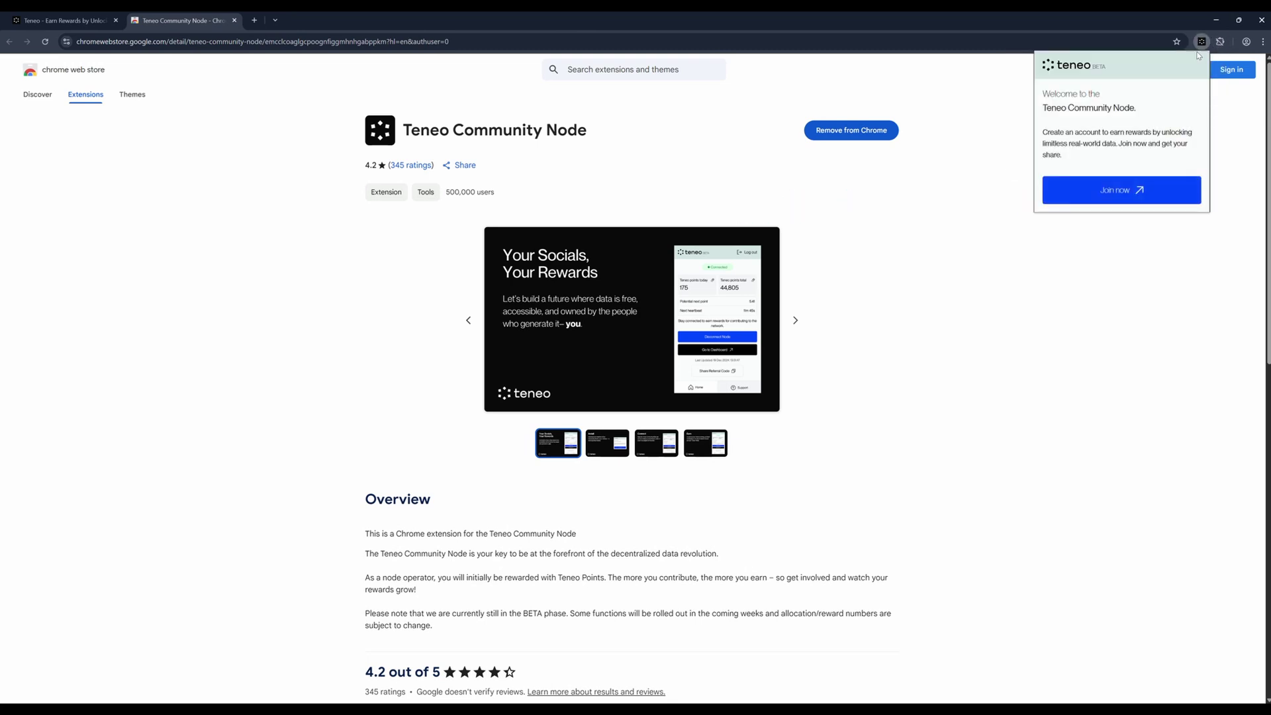
left_click(1119, 192)
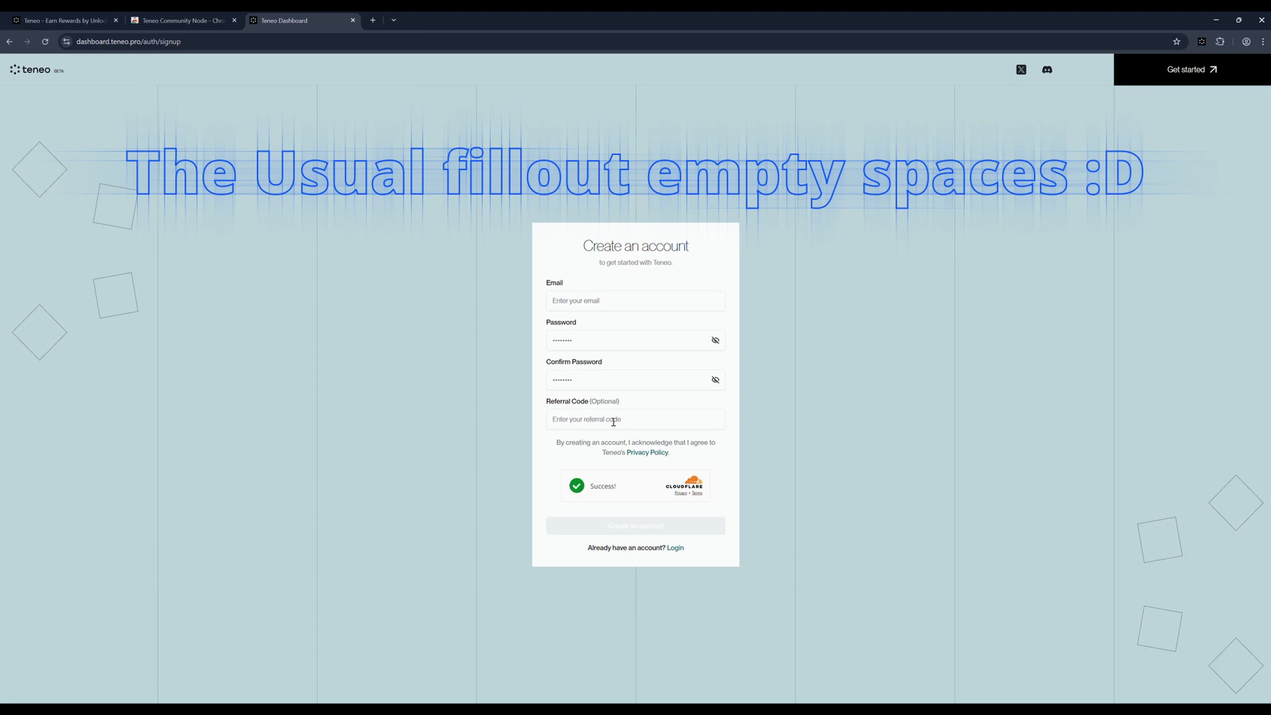
left_click(591, 343)
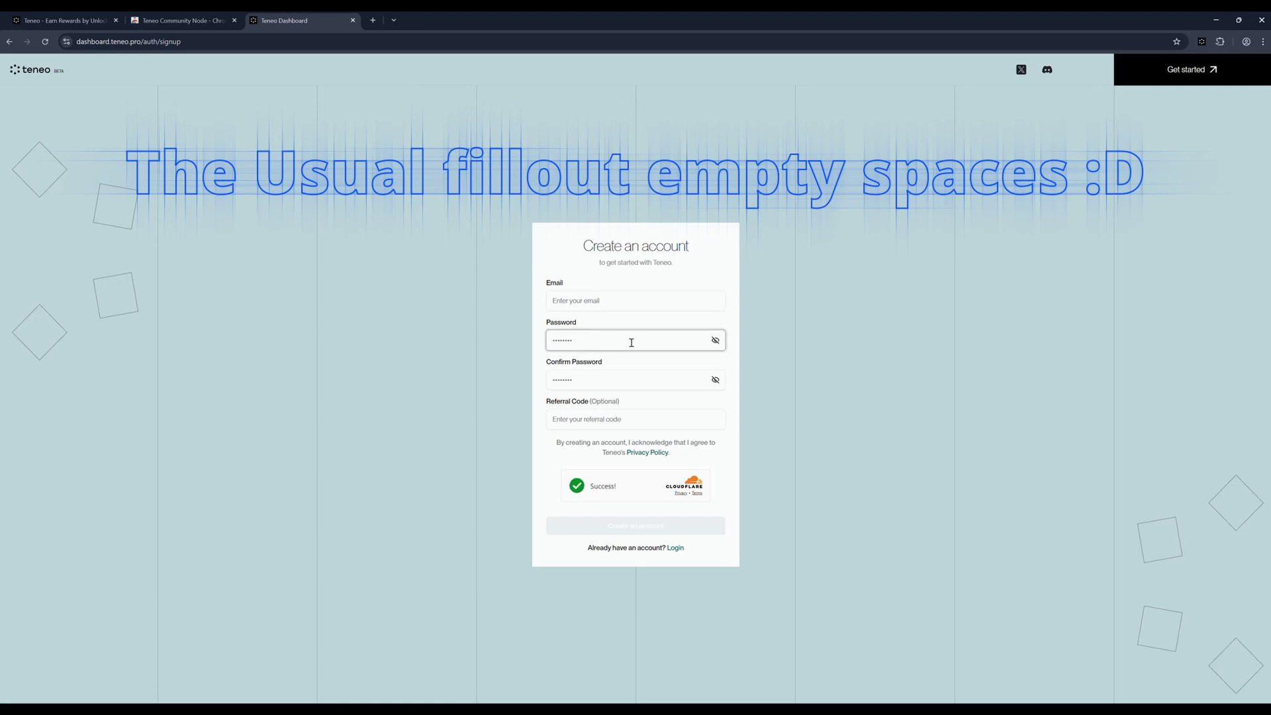
left_click(610, 301)
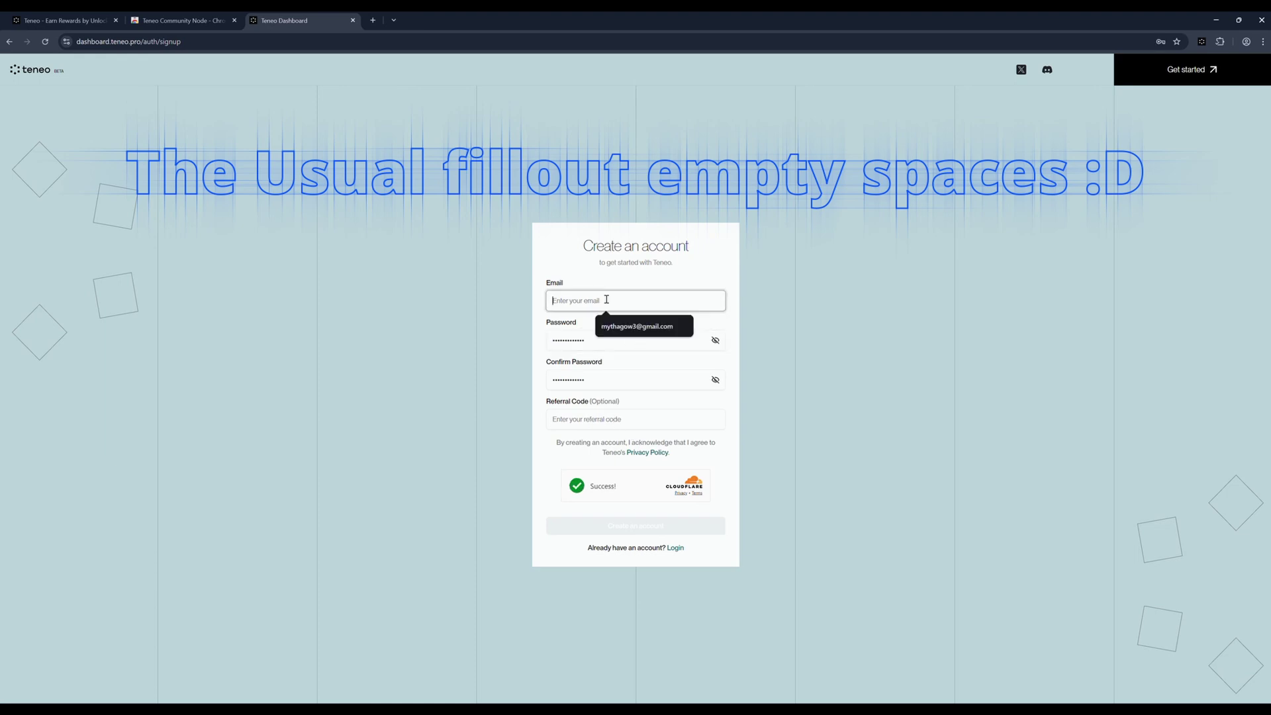
left_click(643, 337)
left_click(654, 528)
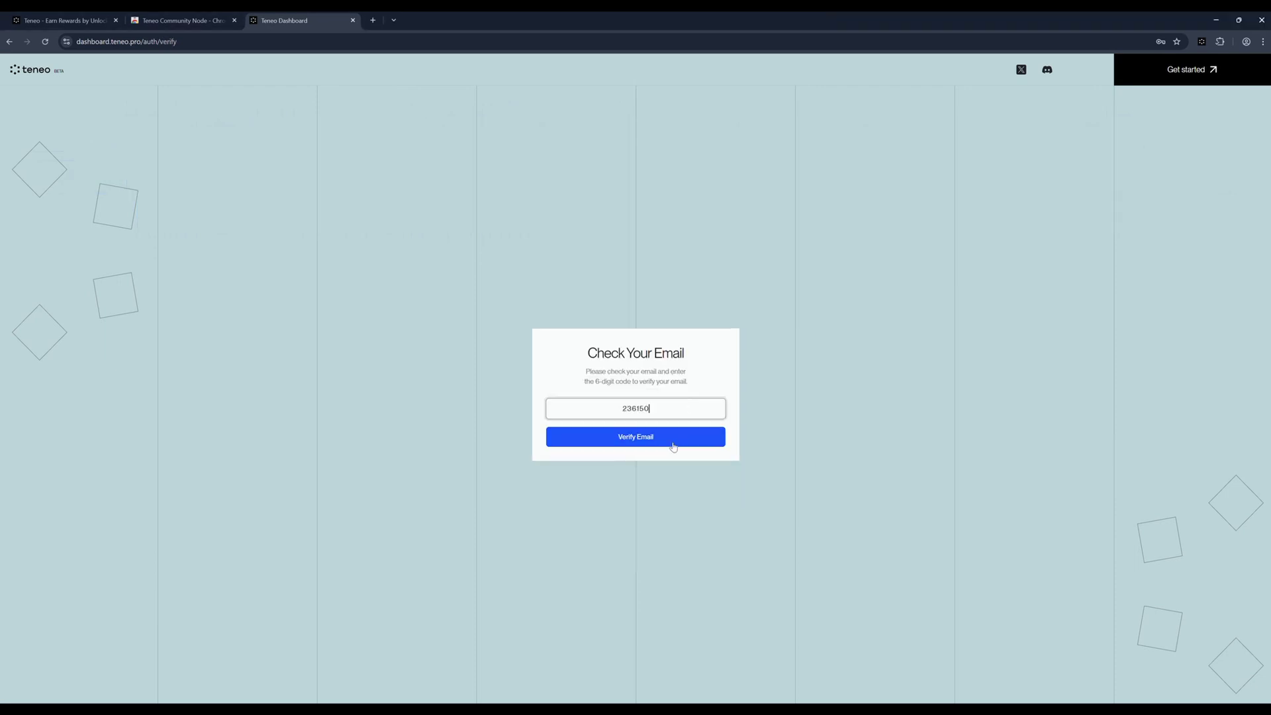
left_click(672, 438)
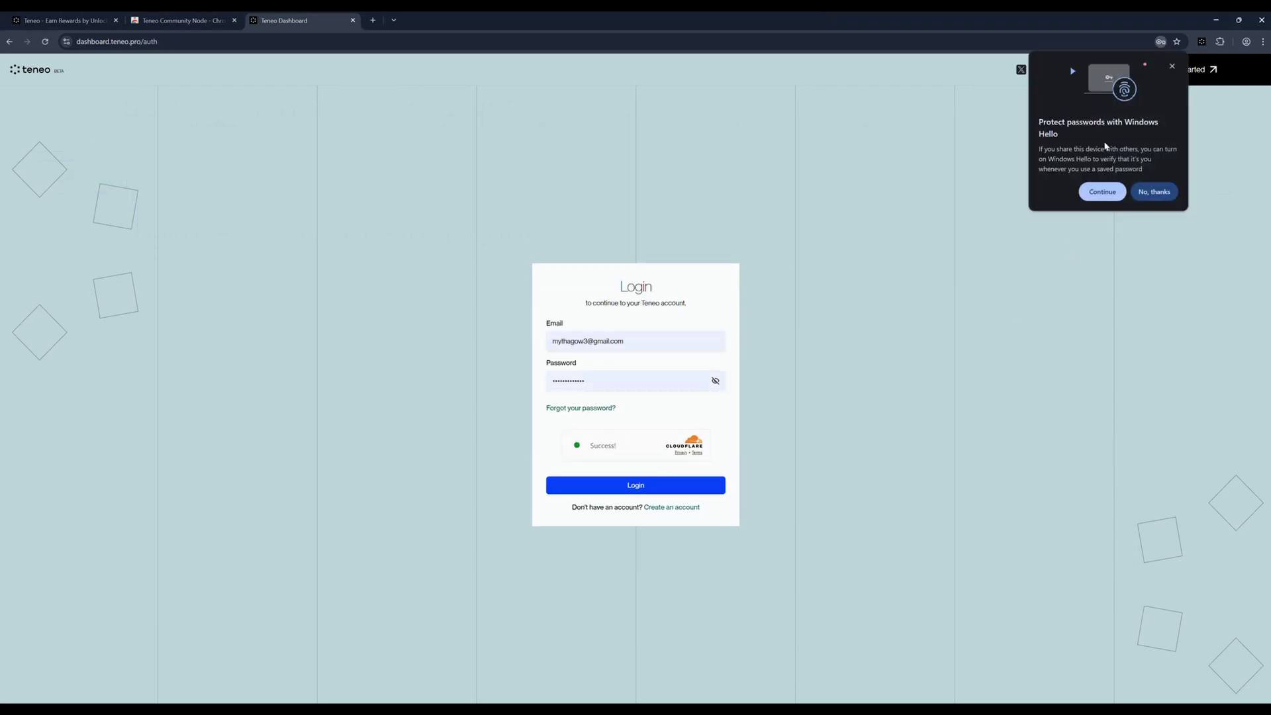
Log in to the Teneo dashboard and connect the community node through the extension.
left_click(636, 486)
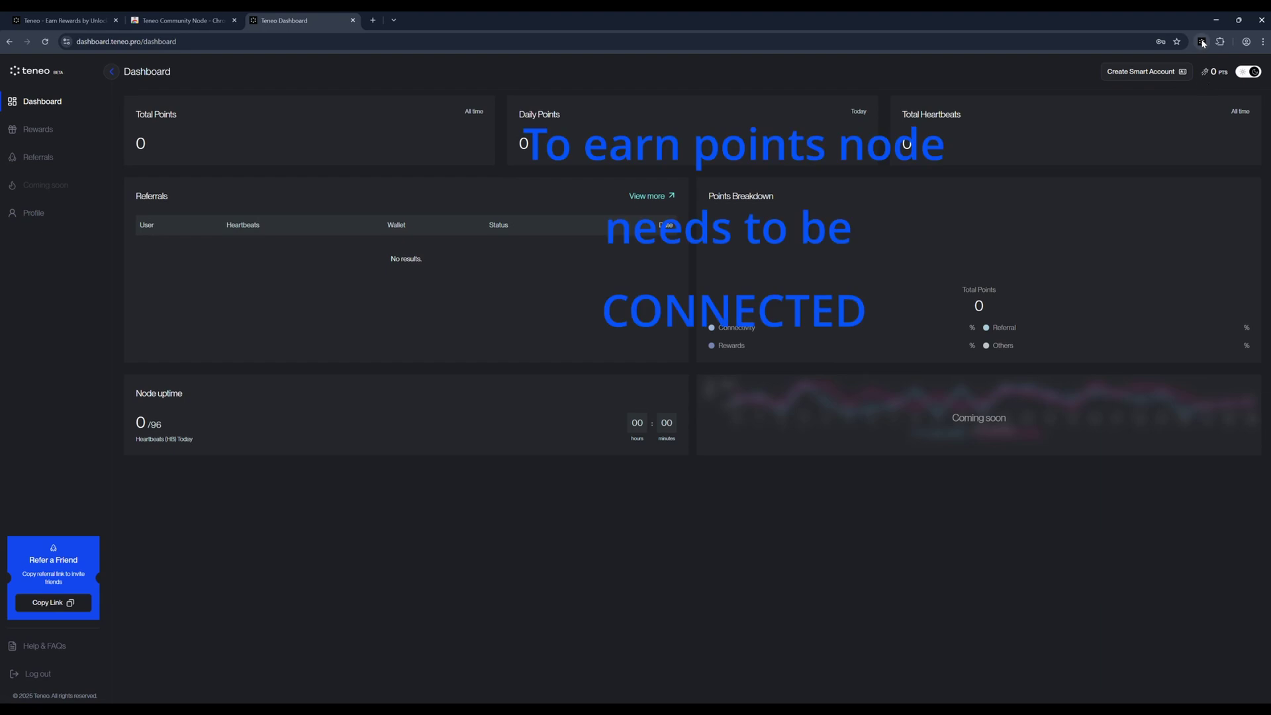
left_click(1202, 42)
left_click(1129, 233)
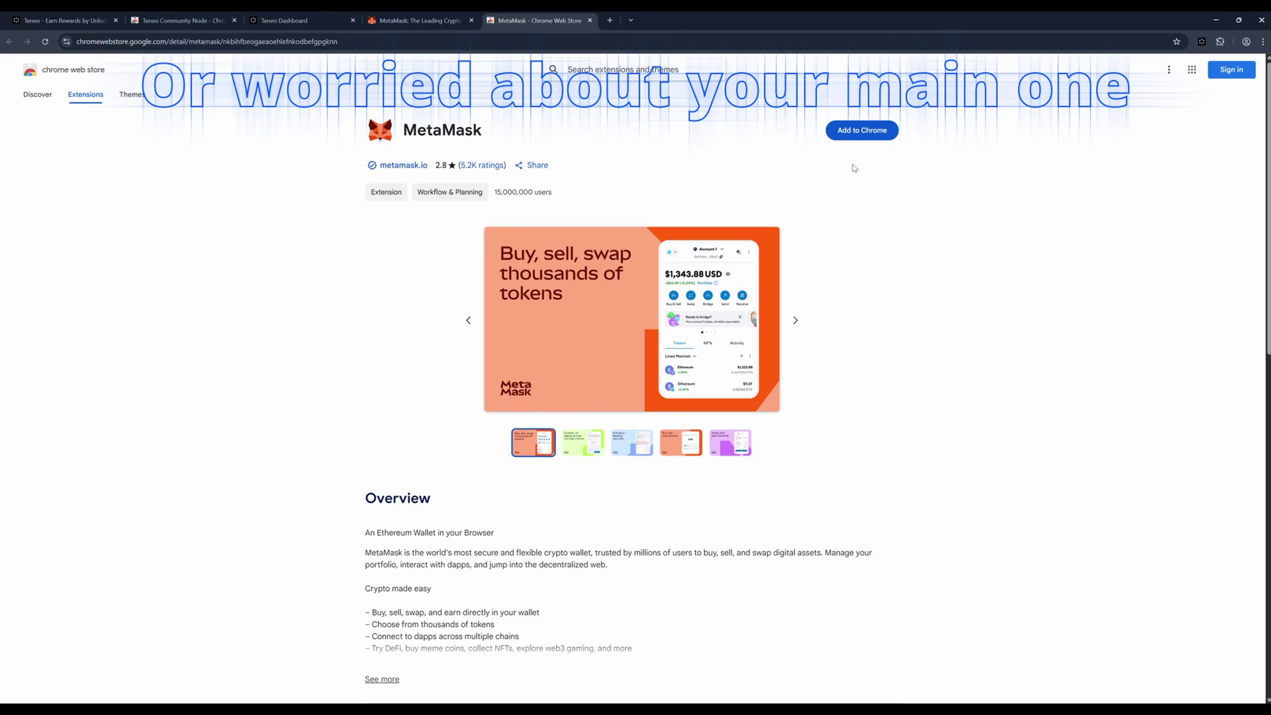
Add the MetaMask extension from the Chrome Web Store and pin it to the toolbar.
left_click(860, 128)
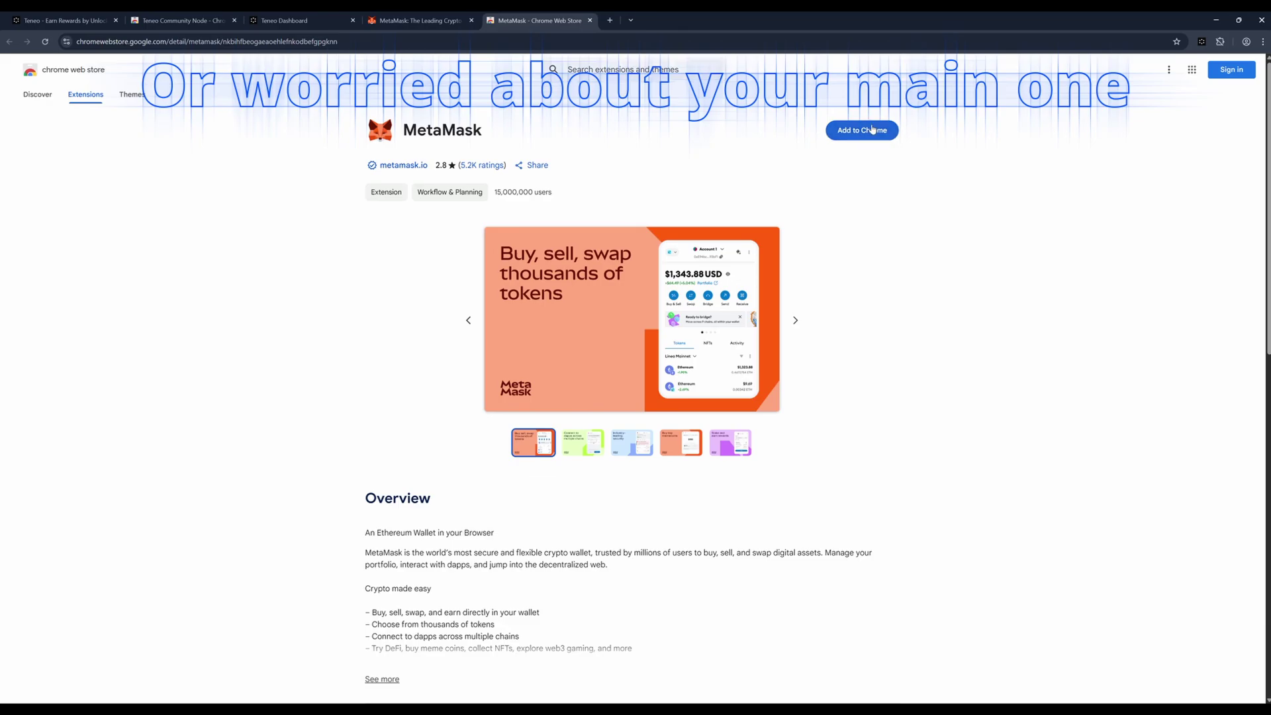
left_click(673, 159)
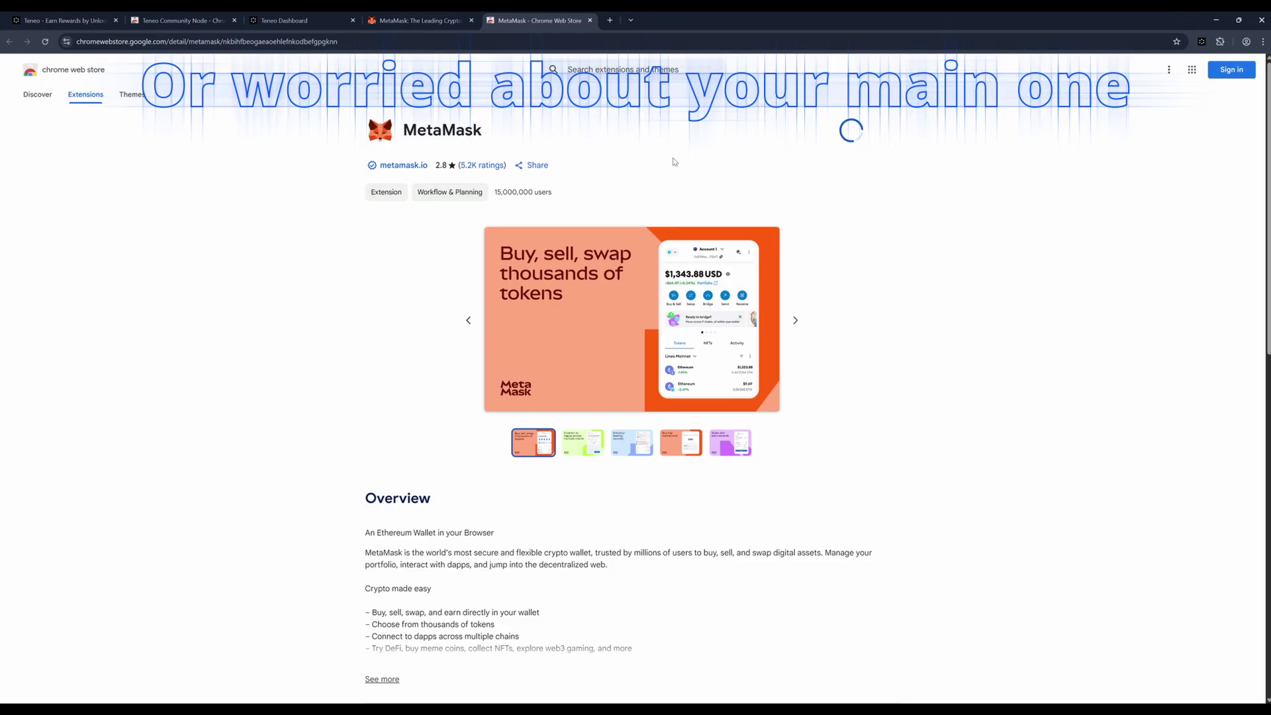
right_click(1201, 41)
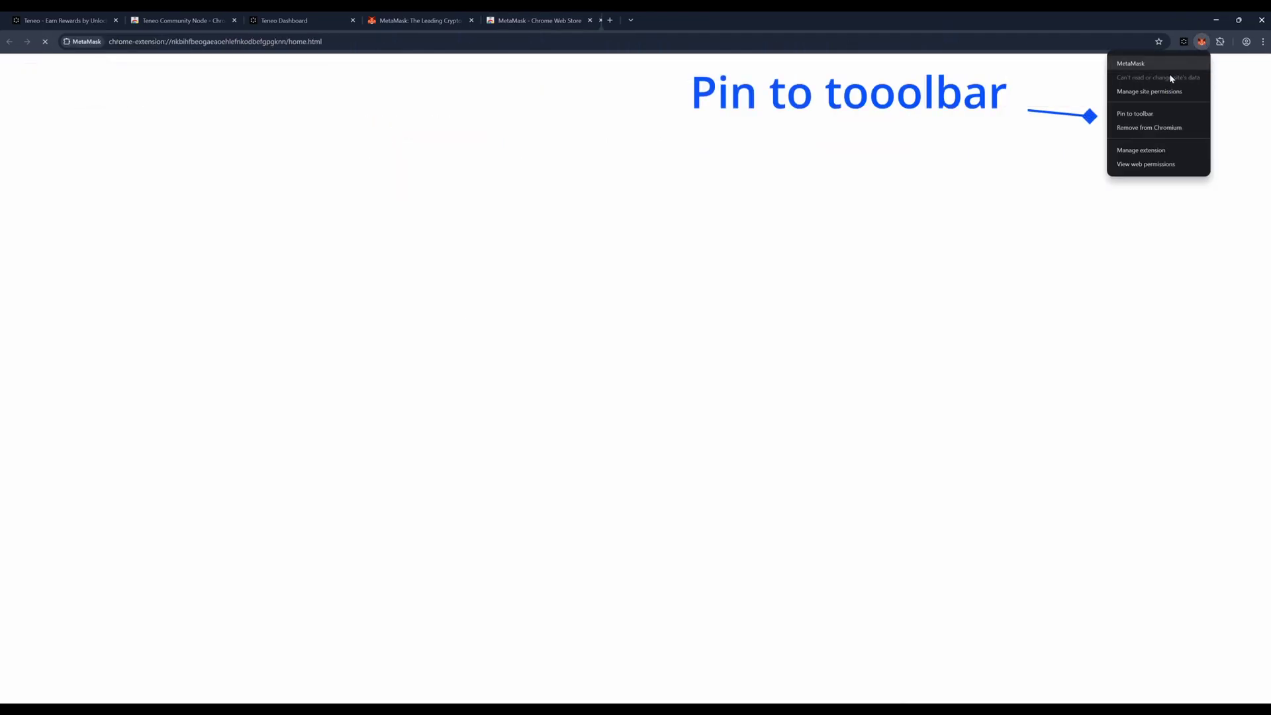
left_click(1142, 114)
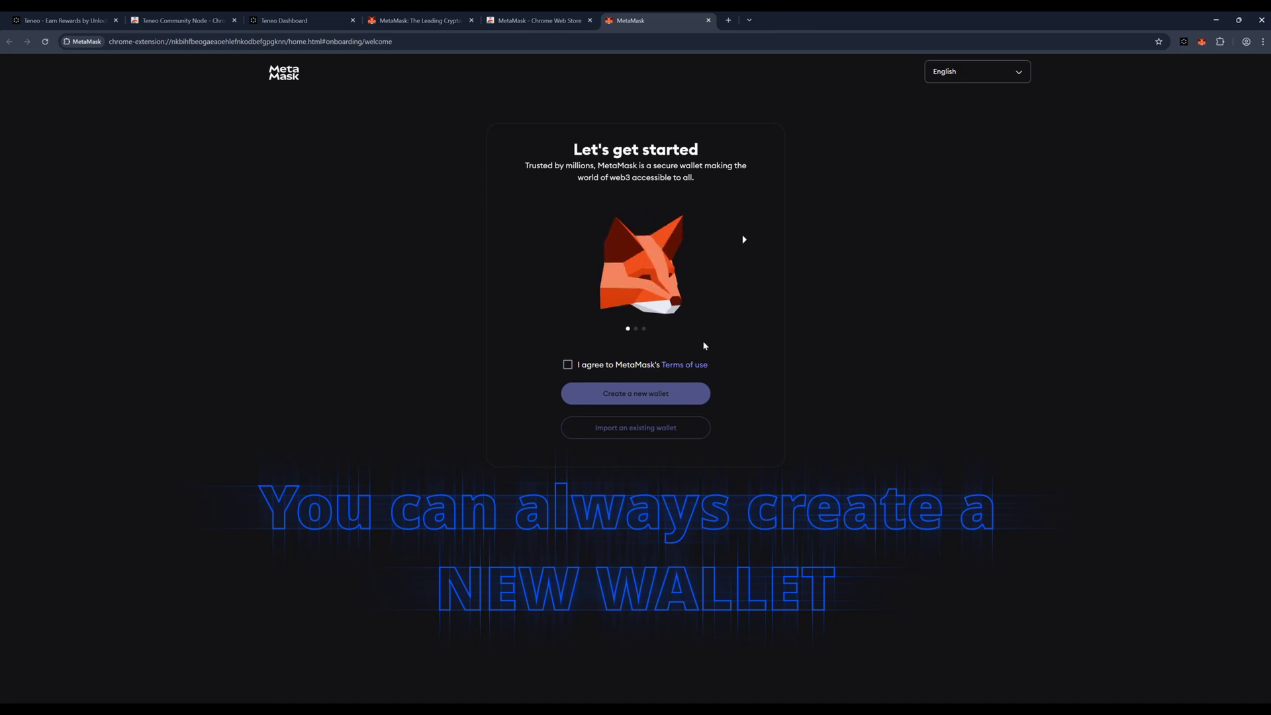
Accept MetaMask's terms of use to start a new wallet, and agree to usage data collection including marketing communications.
left_click(568, 364)
left_click(660, 397)
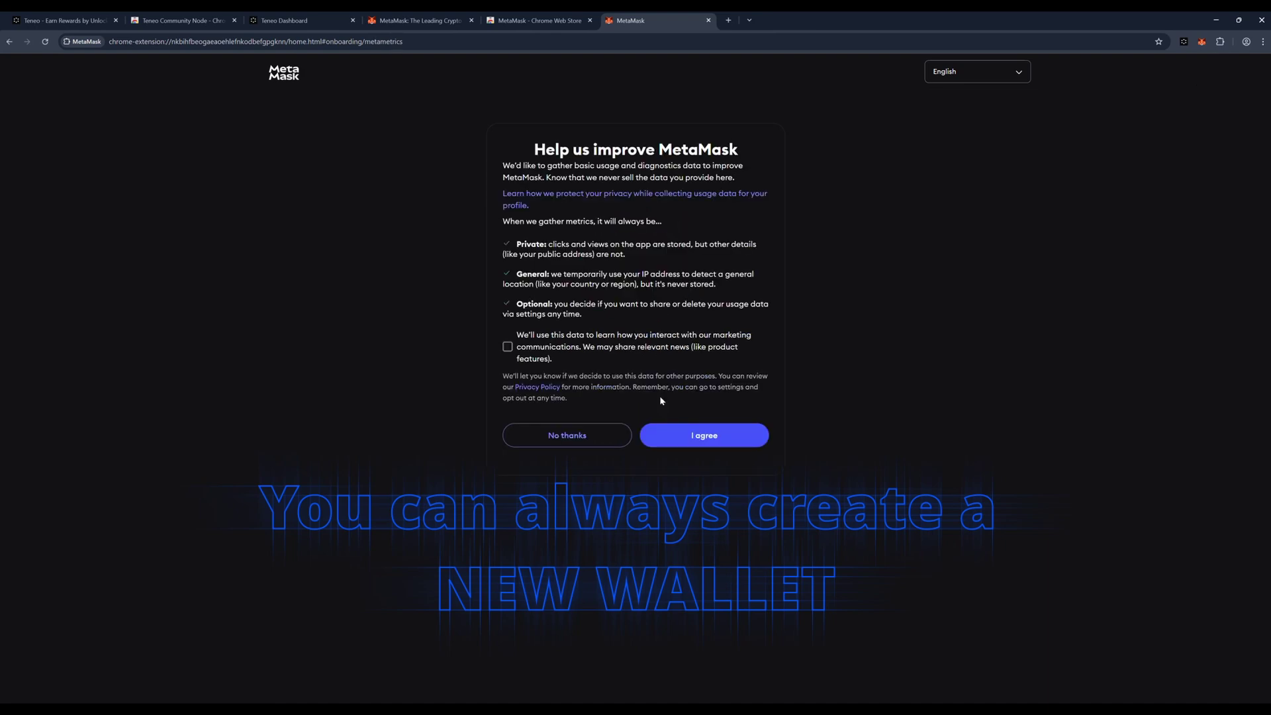
left_click(507, 347)
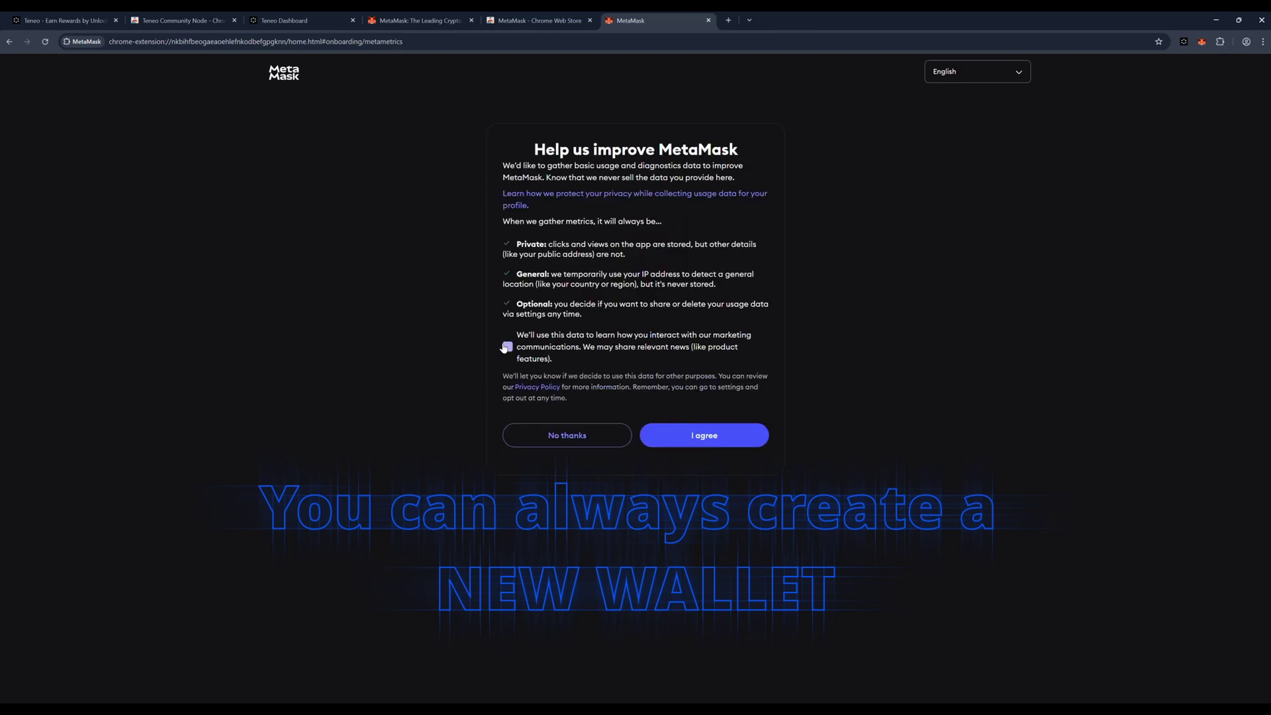
left_click(717, 435)
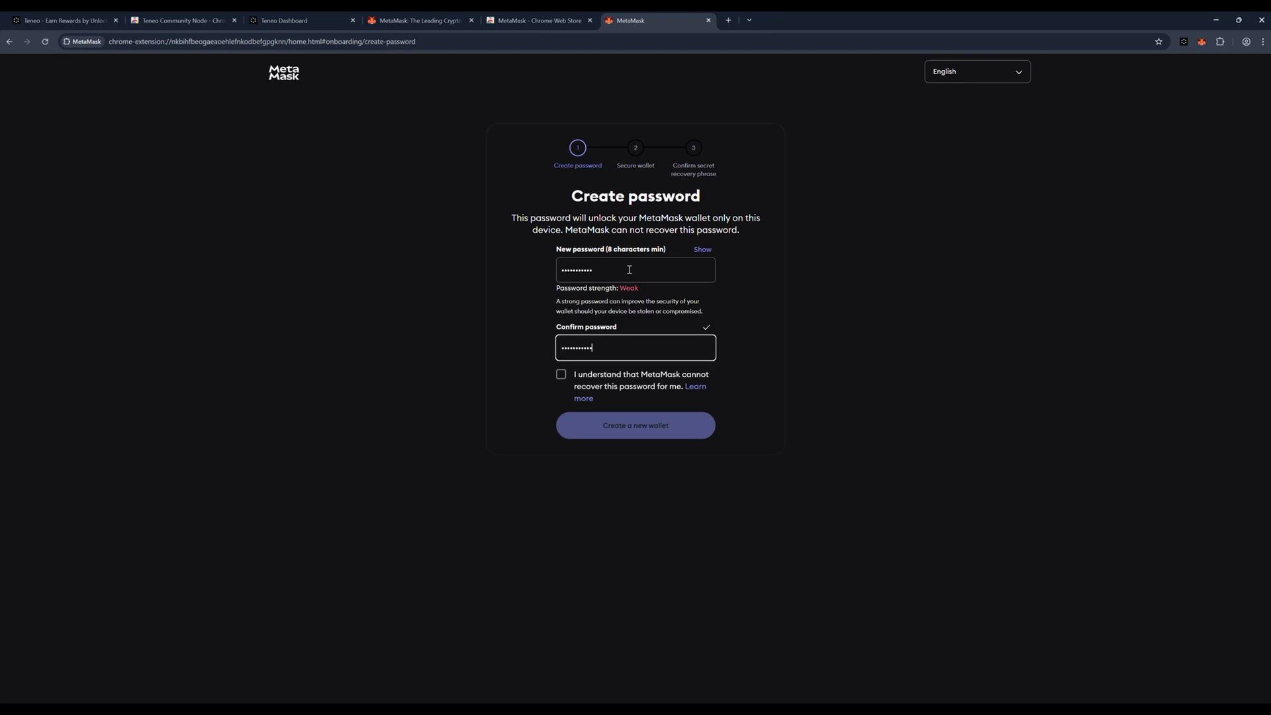
Create the wallet with a new password, acknowledging that MetaMask cannot recover it, and choose to secure the wallet.
left_click(562, 373)
left_click(658, 431)
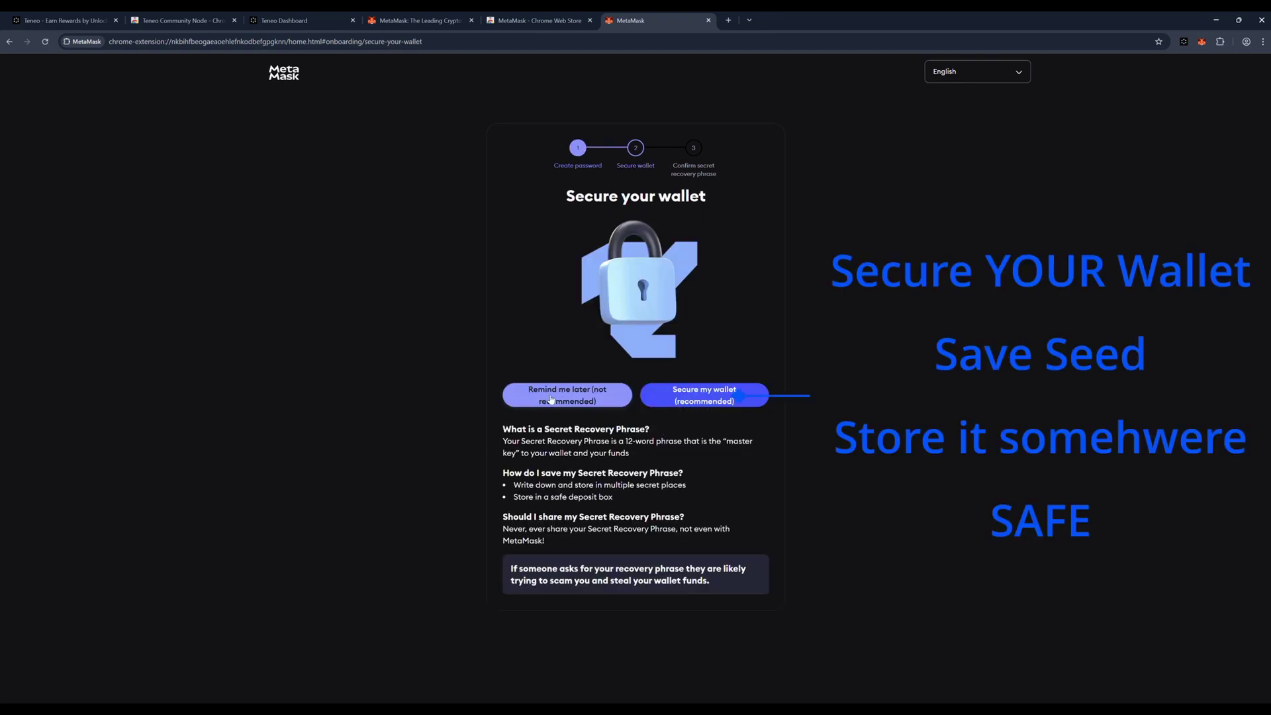
left_click(706, 396)
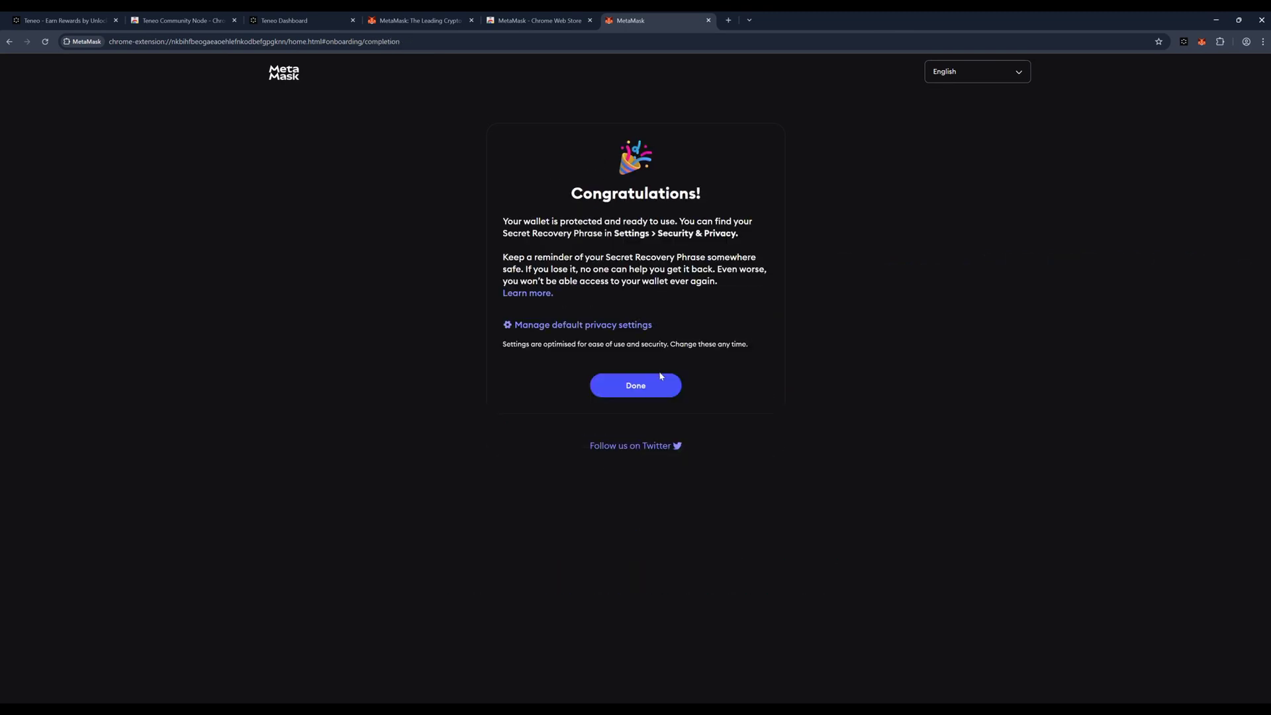
Complete the MetaMask onboarding through the wallet confirmation and extension pinning pages.
left_click(660, 384)
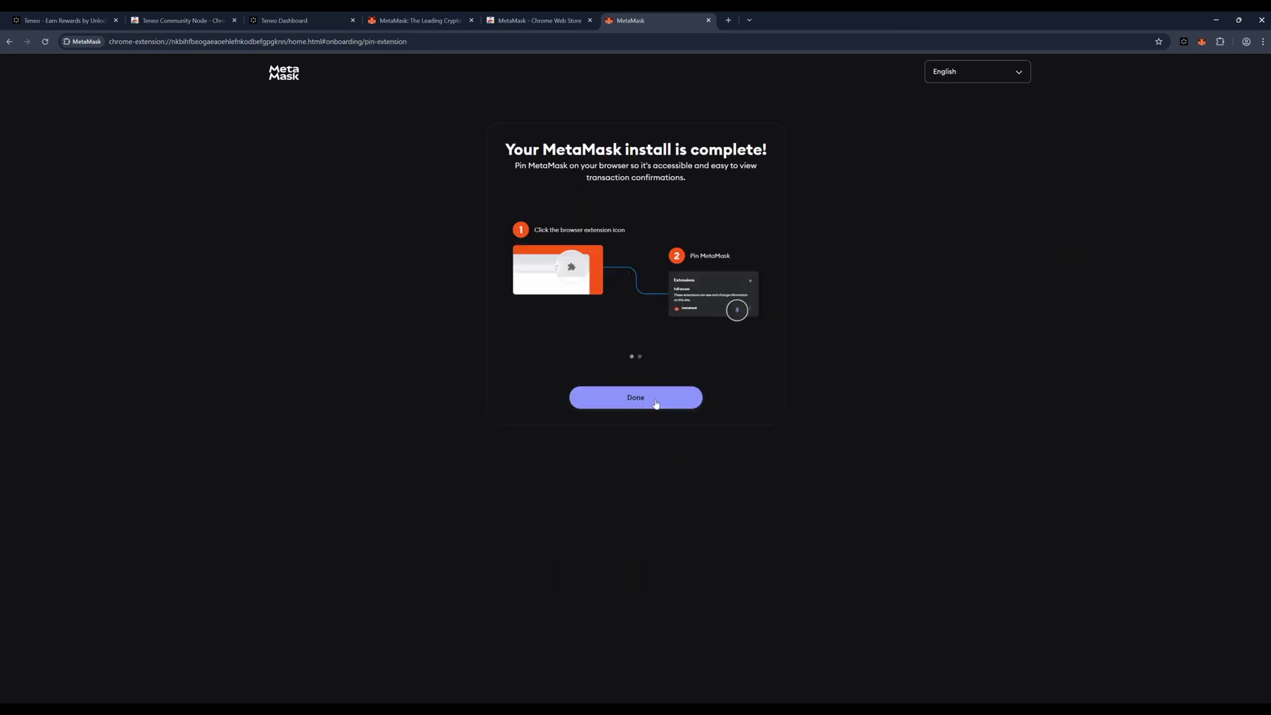
left_click(655, 403)
left_click(655, 397)
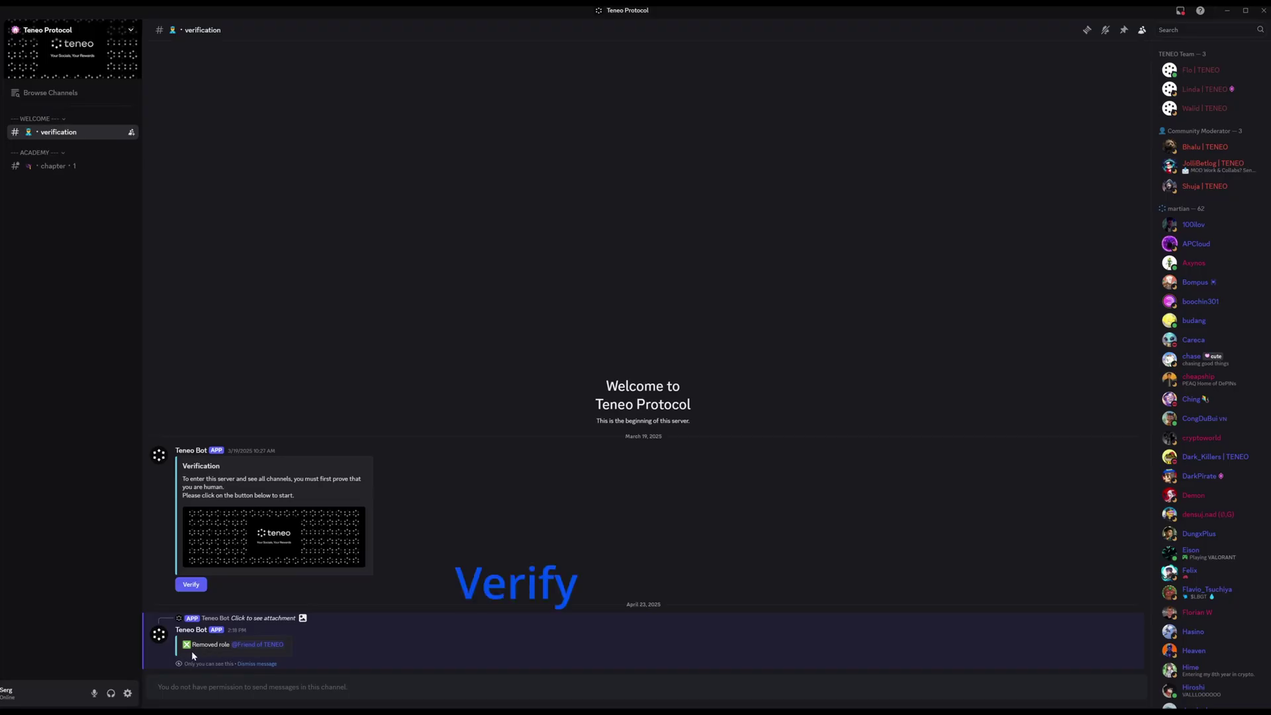
Switch to Discord, verify in the Teneo Protocol server's verification channel, and join the Academy from the start channel.
left_click(193, 586)
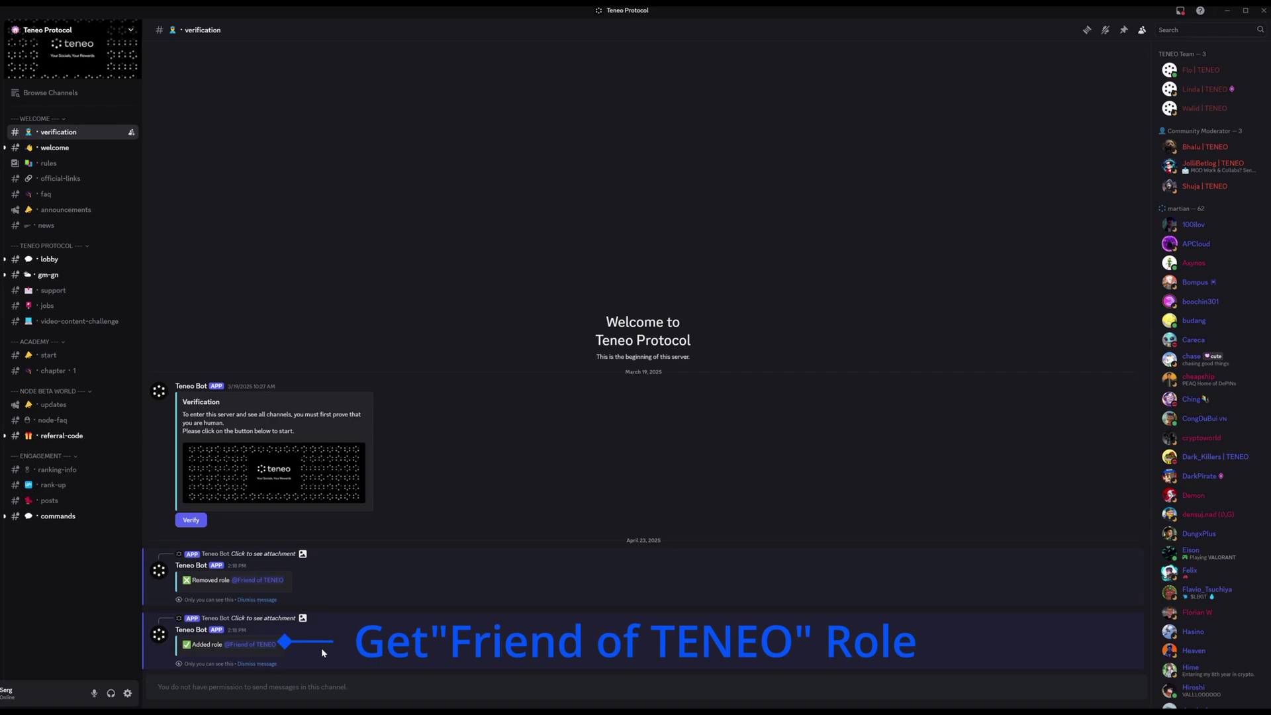
left_click(50, 259)
left_click(72, 358)
left_click(212, 659)
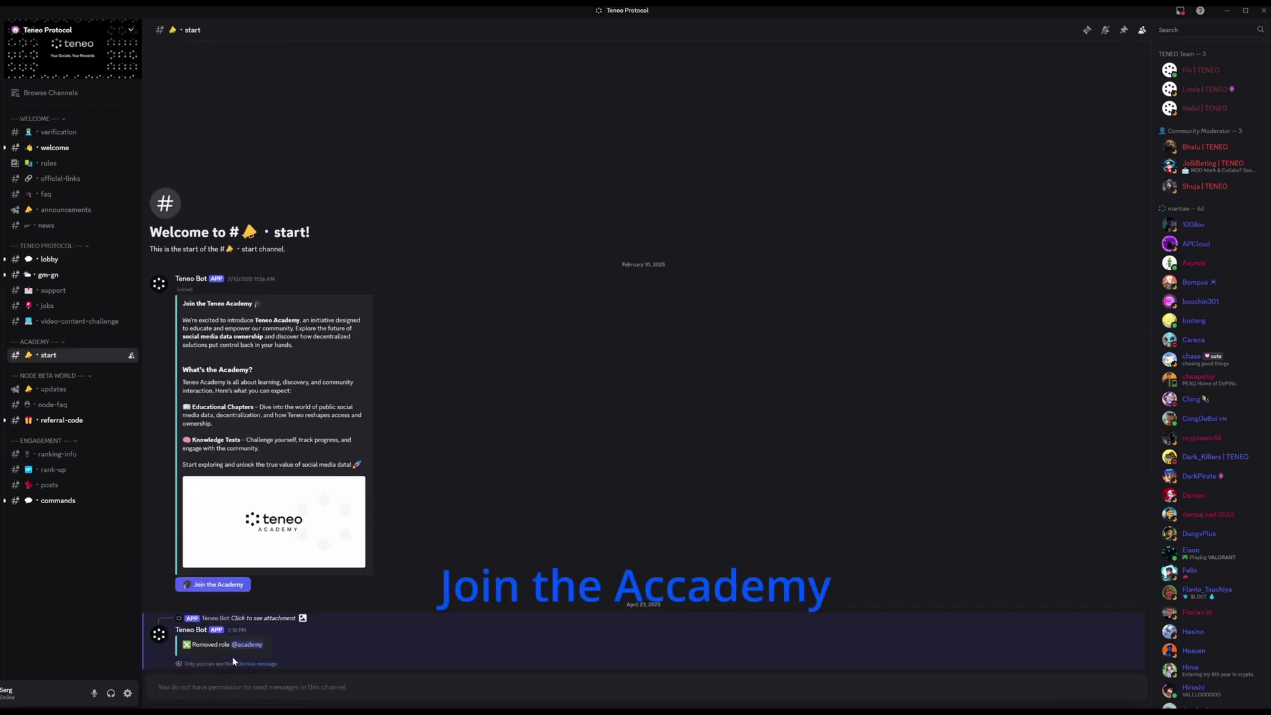
left_click(220, 588)
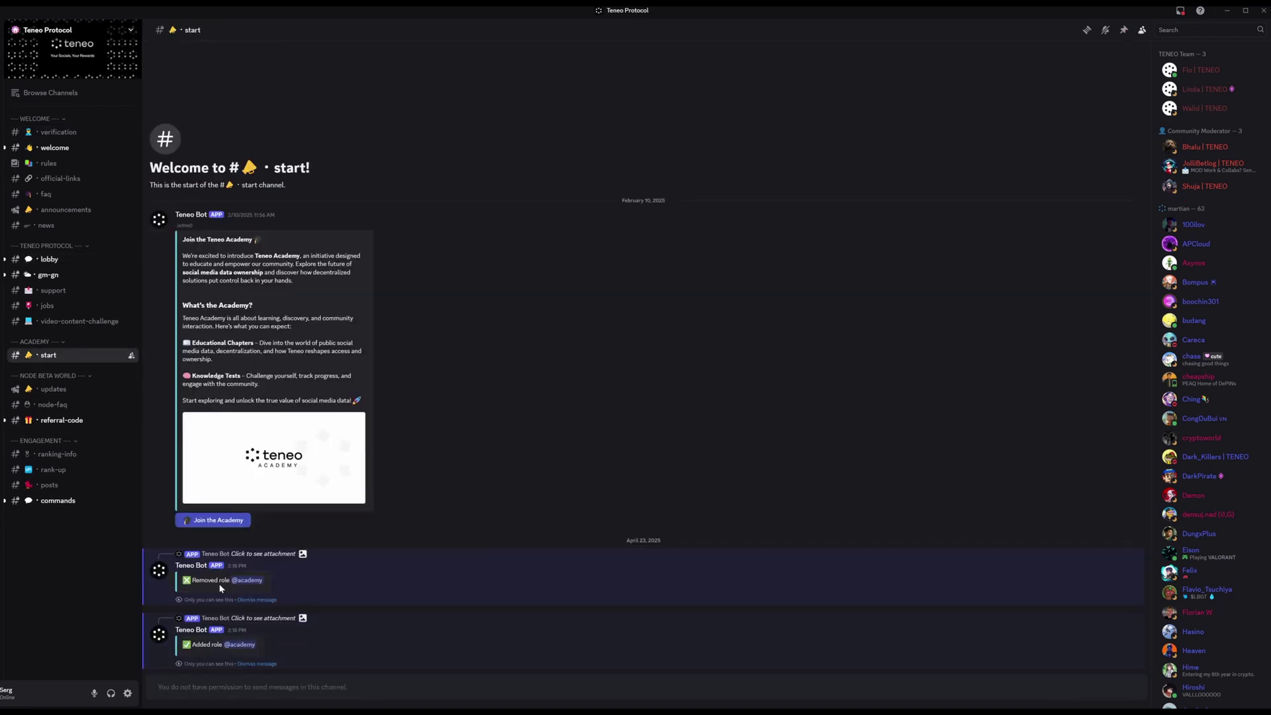
Take the Academy's chapter 1 test, answering option 1 for question 1 and option 3 for questions 2, 4 and 5, and open chapter 2.
left_click(56, 371)
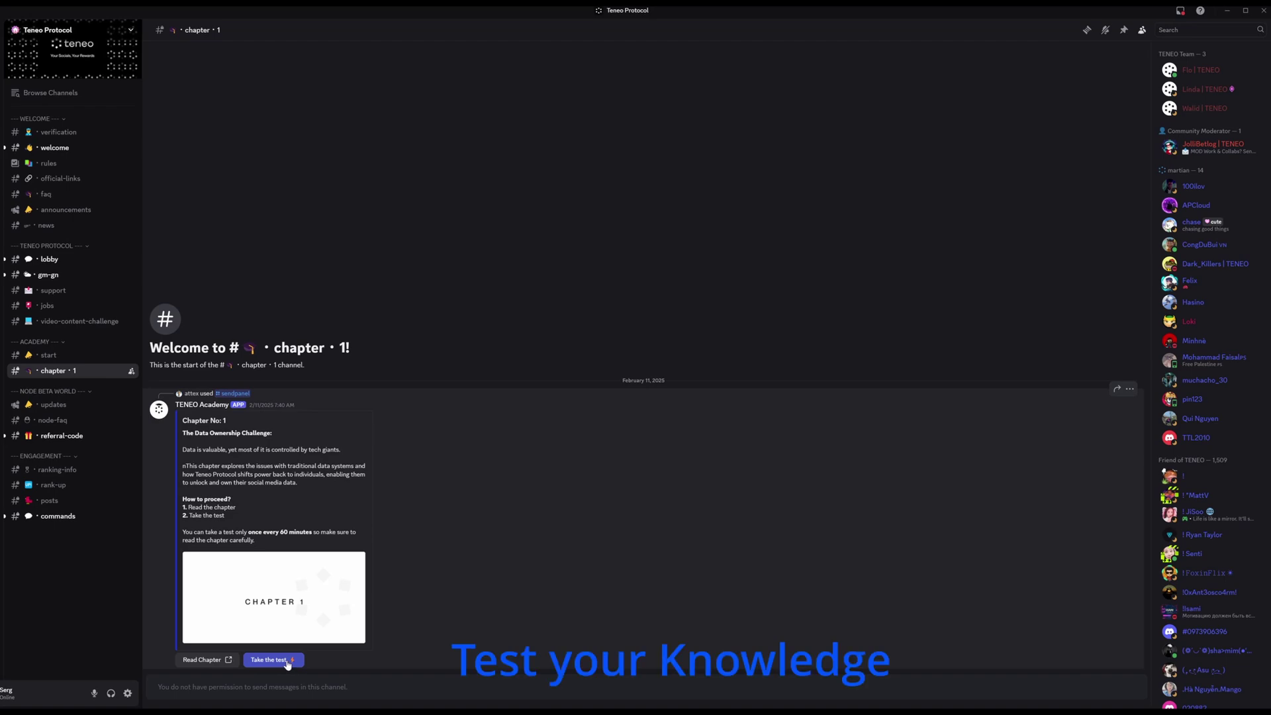
left_click(288, 662)
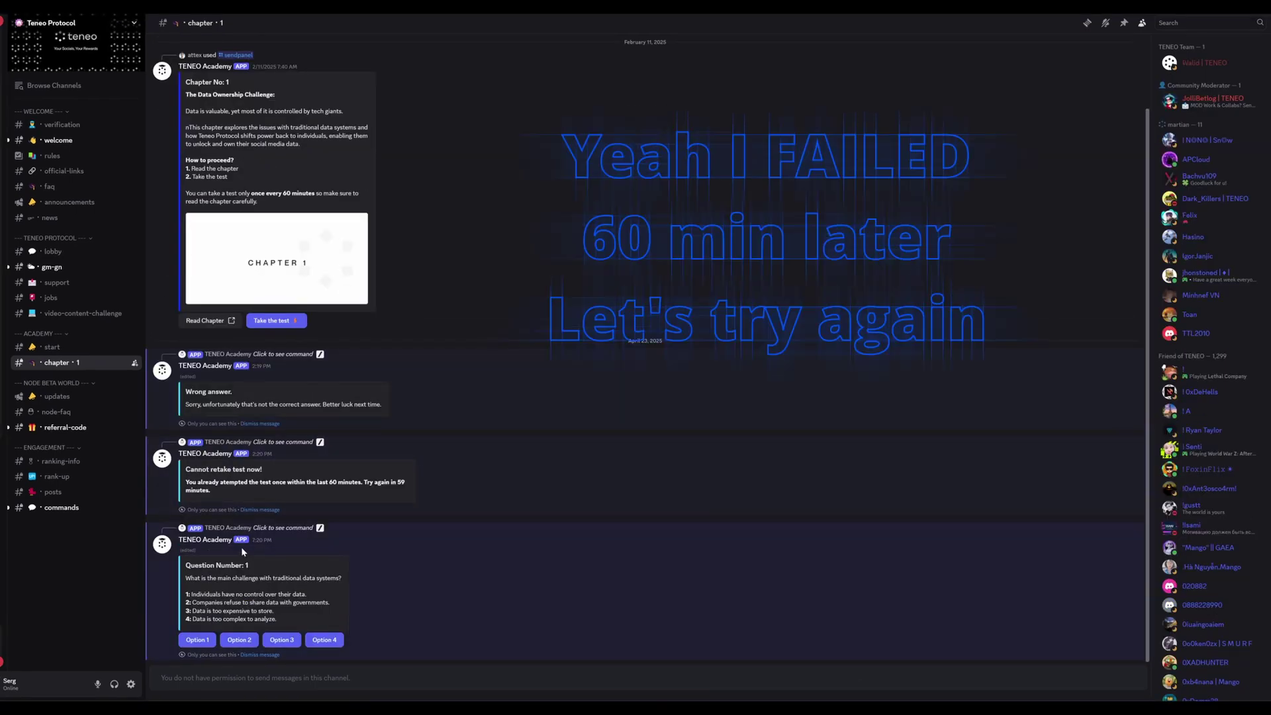
left_click(200, 641)
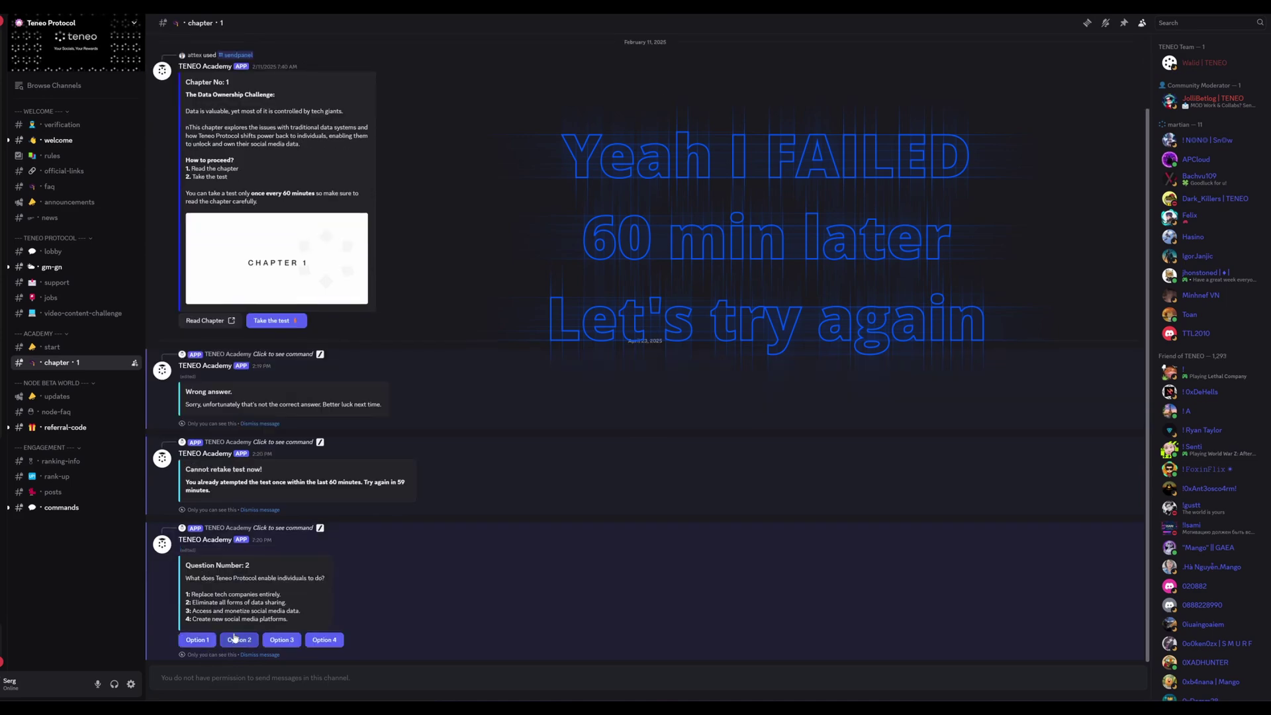
left_click(270, 641)
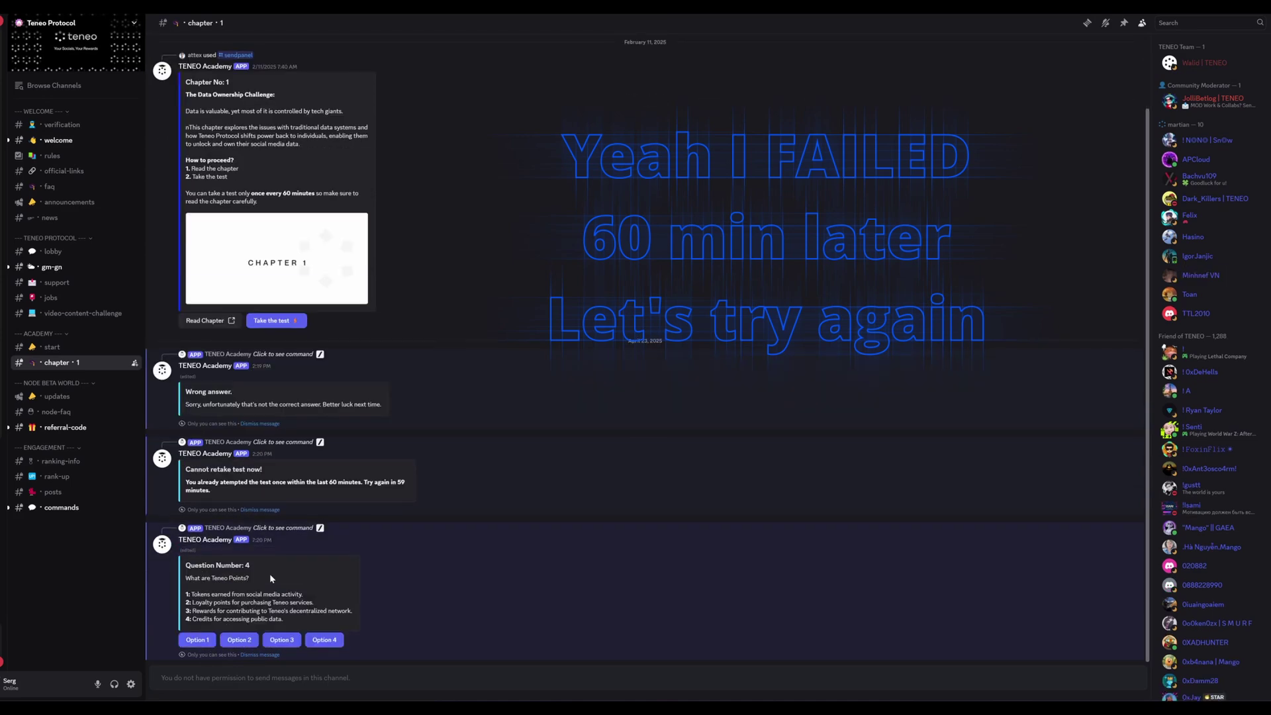
left_click(281, 640)
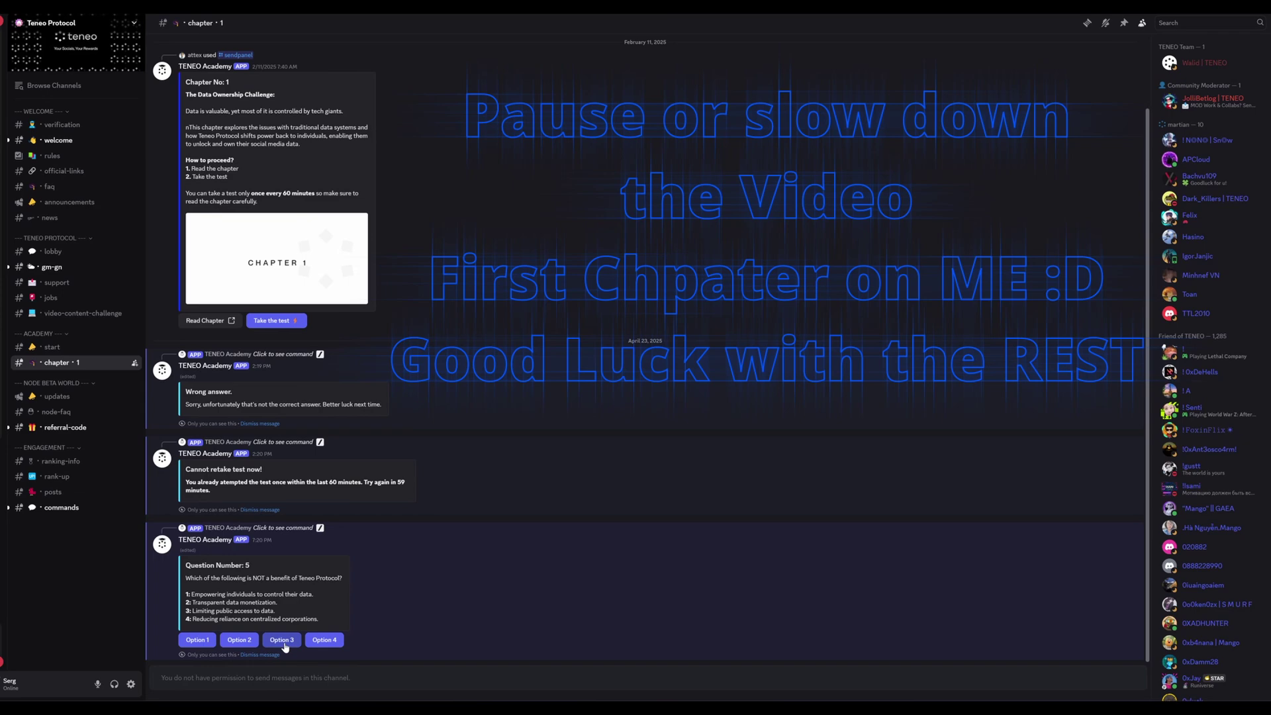
left_click(283, 641)
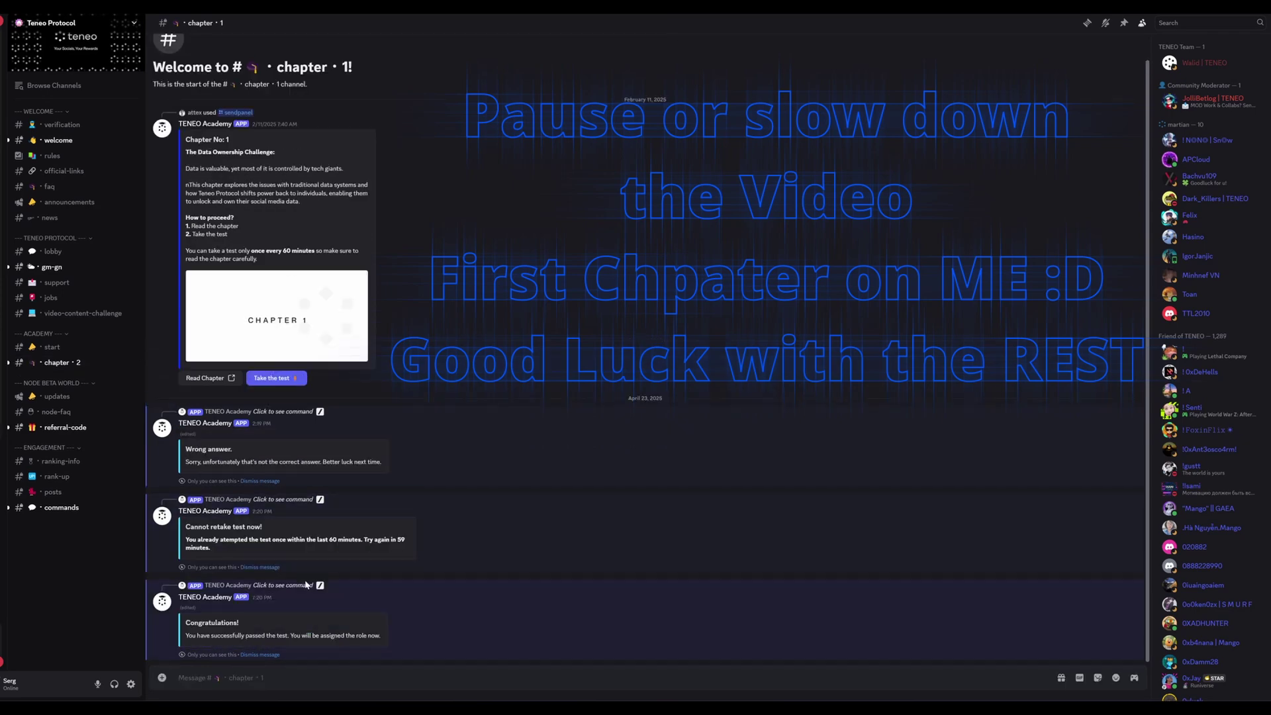
left_click(65, 366)
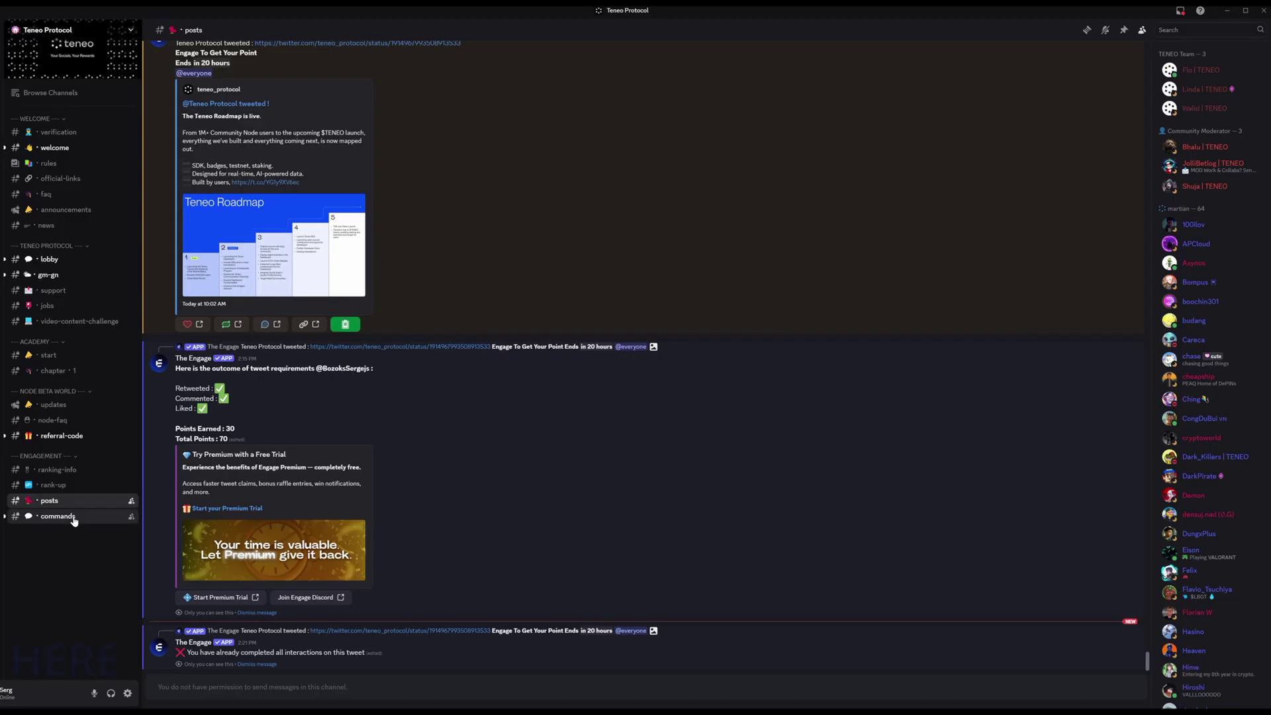
Register the X account's username with the /set twitter command in the Teneo server's commands channel.
left_click(73, 516)
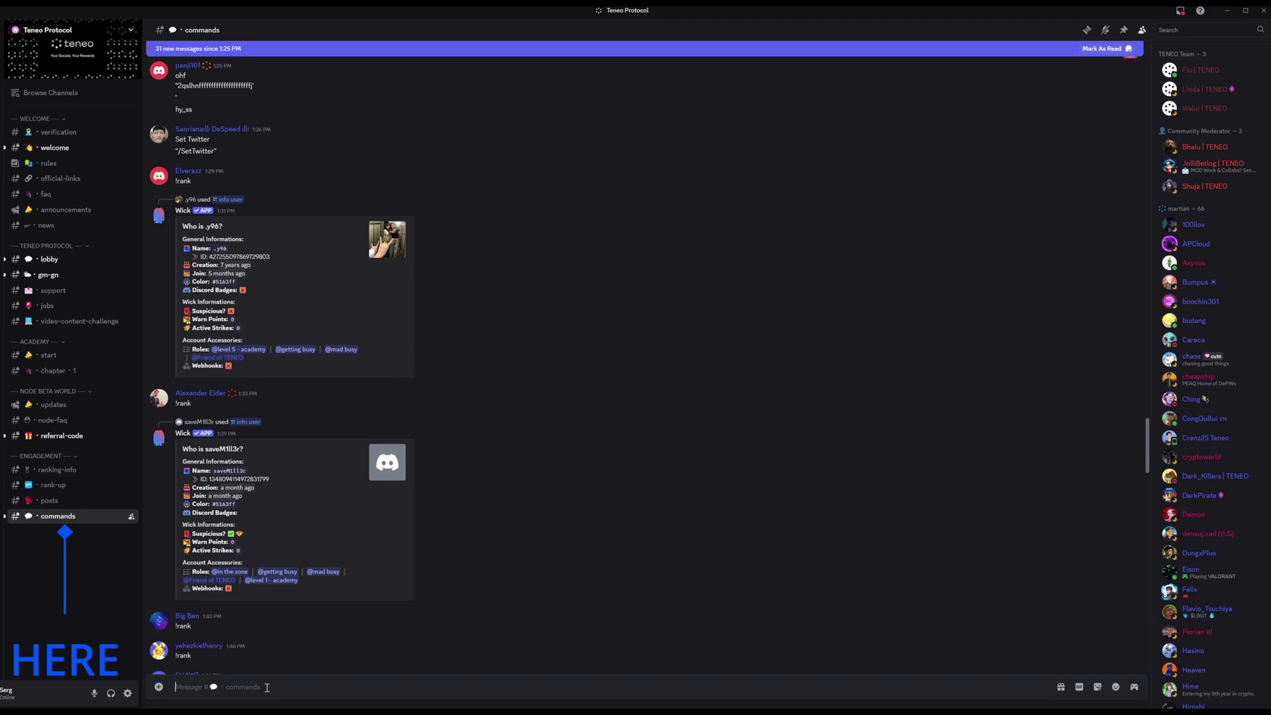
type("/set")
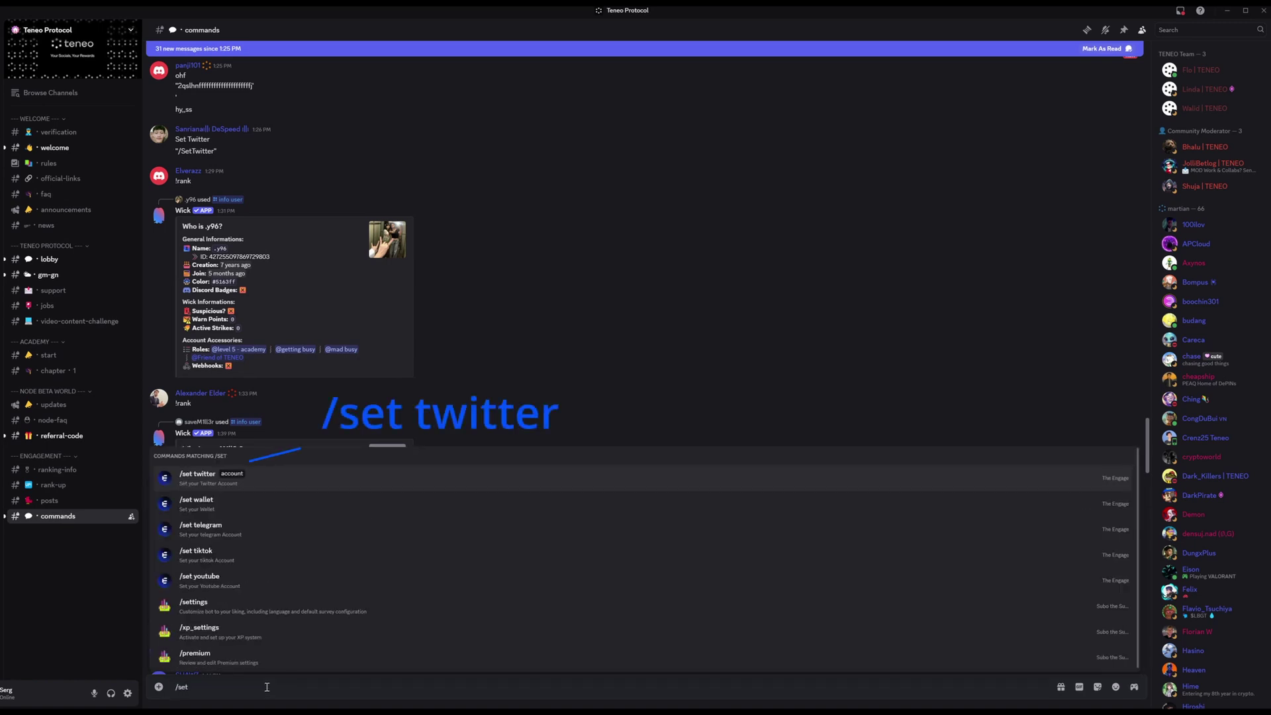
left_click(288, 478)
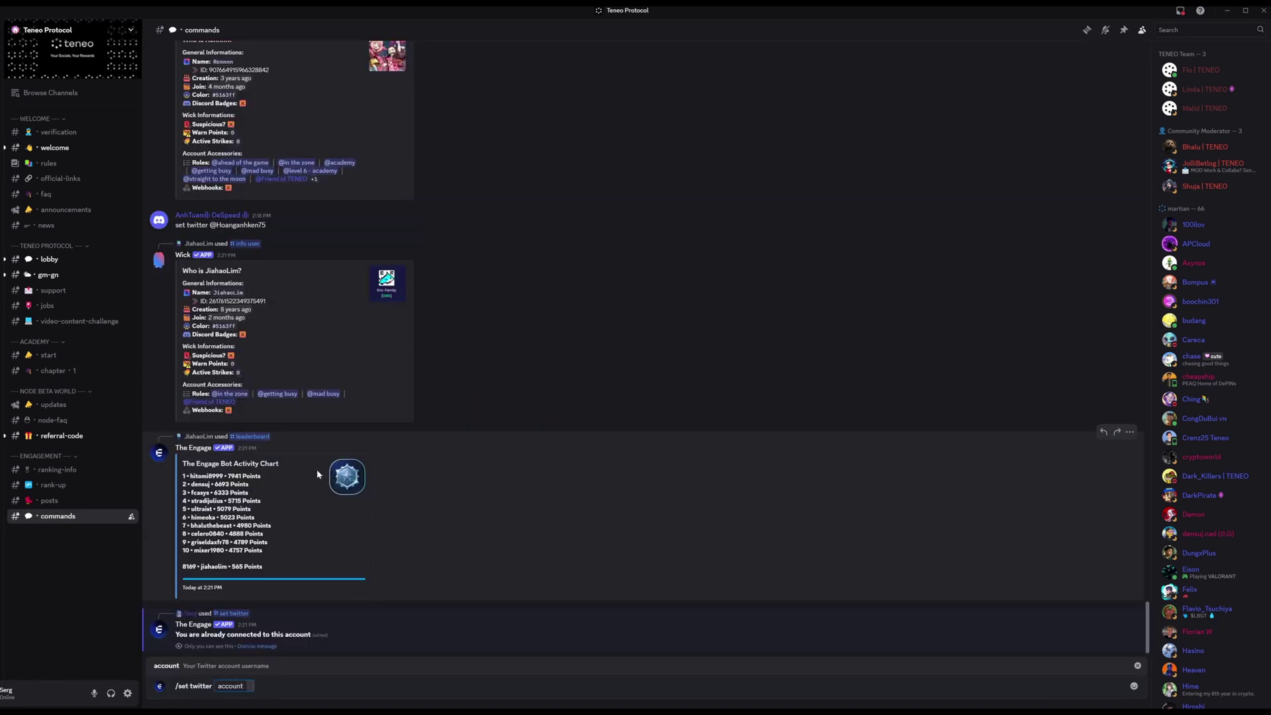
type("@Mythag")
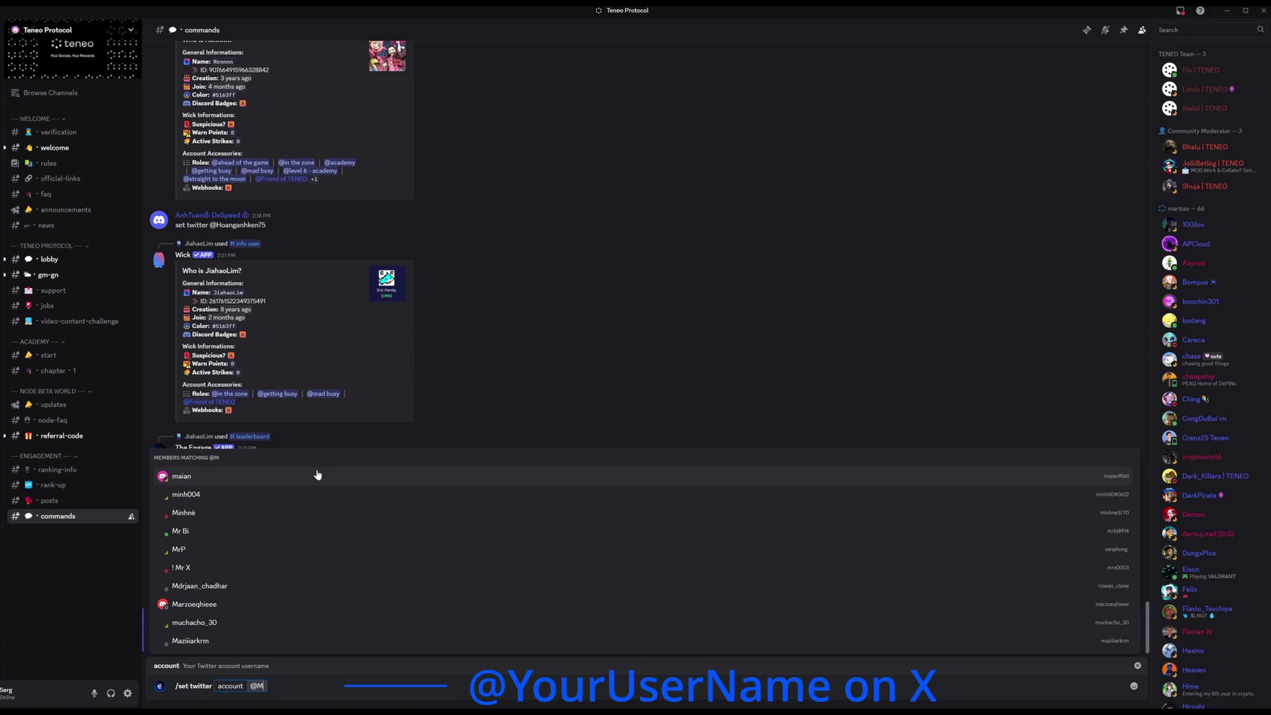
type("oW3")
key("Return")
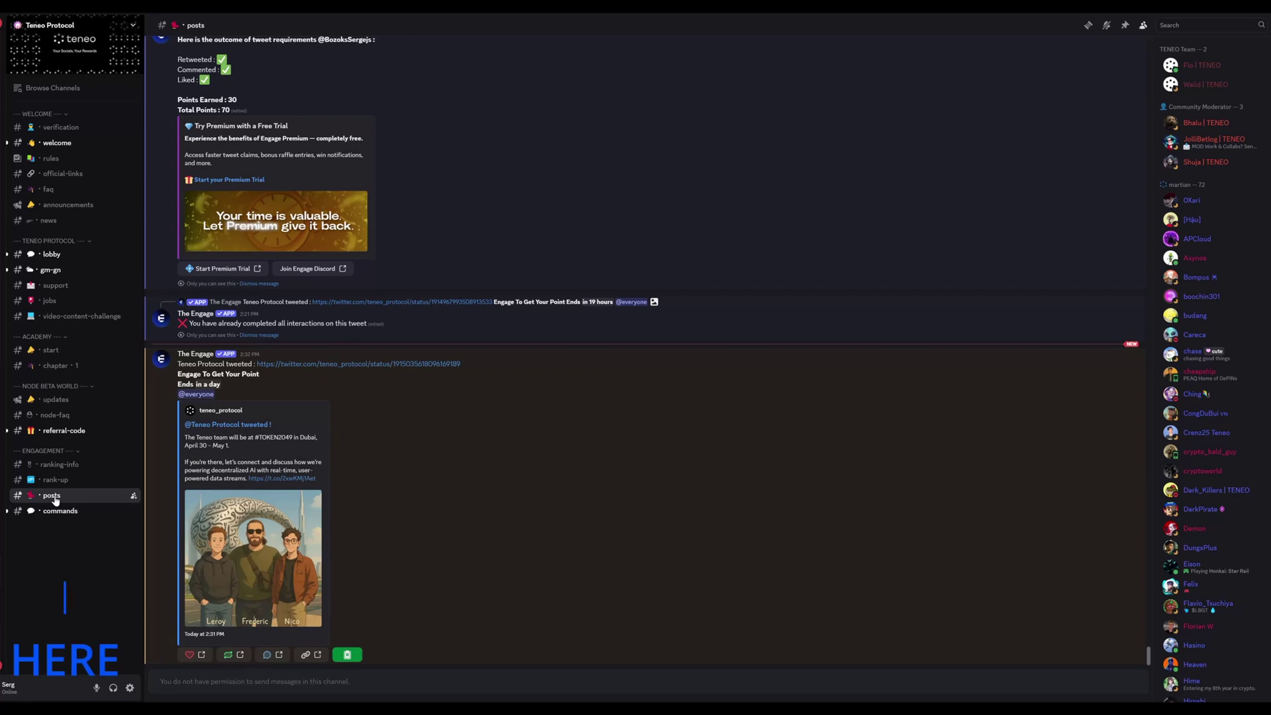
Open Teneo's newest TOKEN2049 post on X from the posts channel, like and repost it, and reply "I wish I could come as well haha :D".
left_click(421, 364)
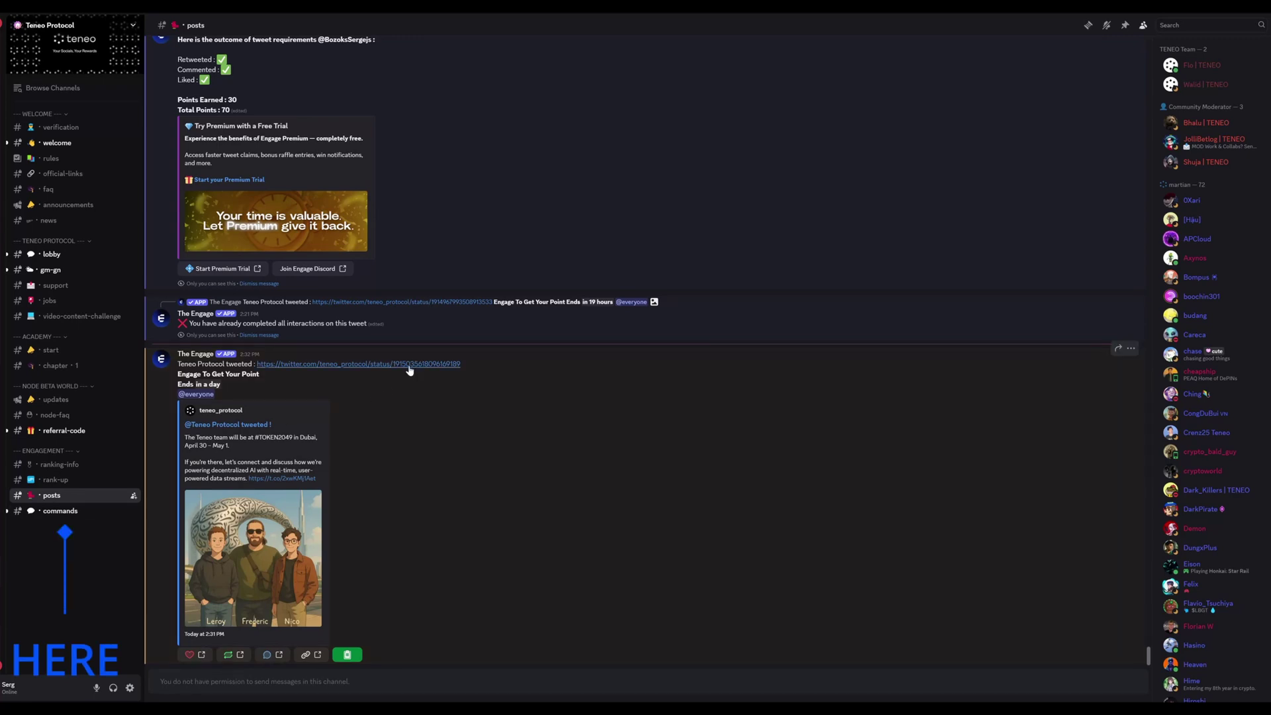
left_click(590, 514)
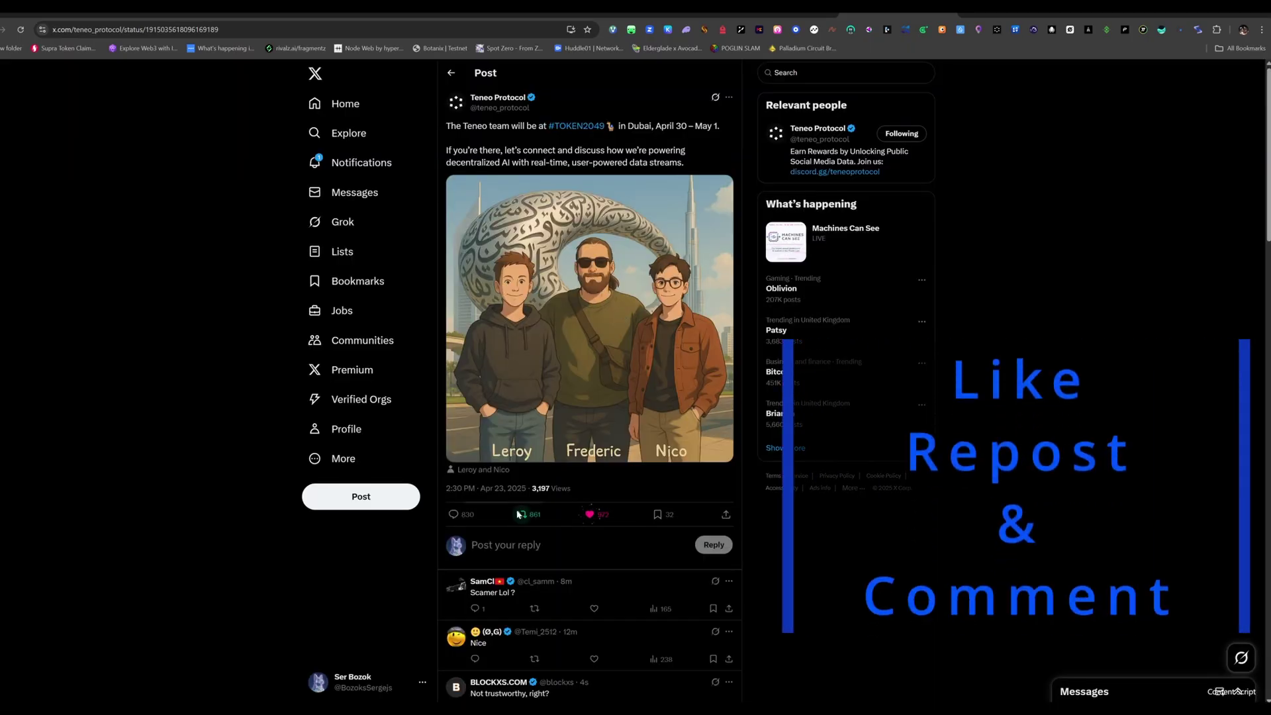
left_click(508, 546)
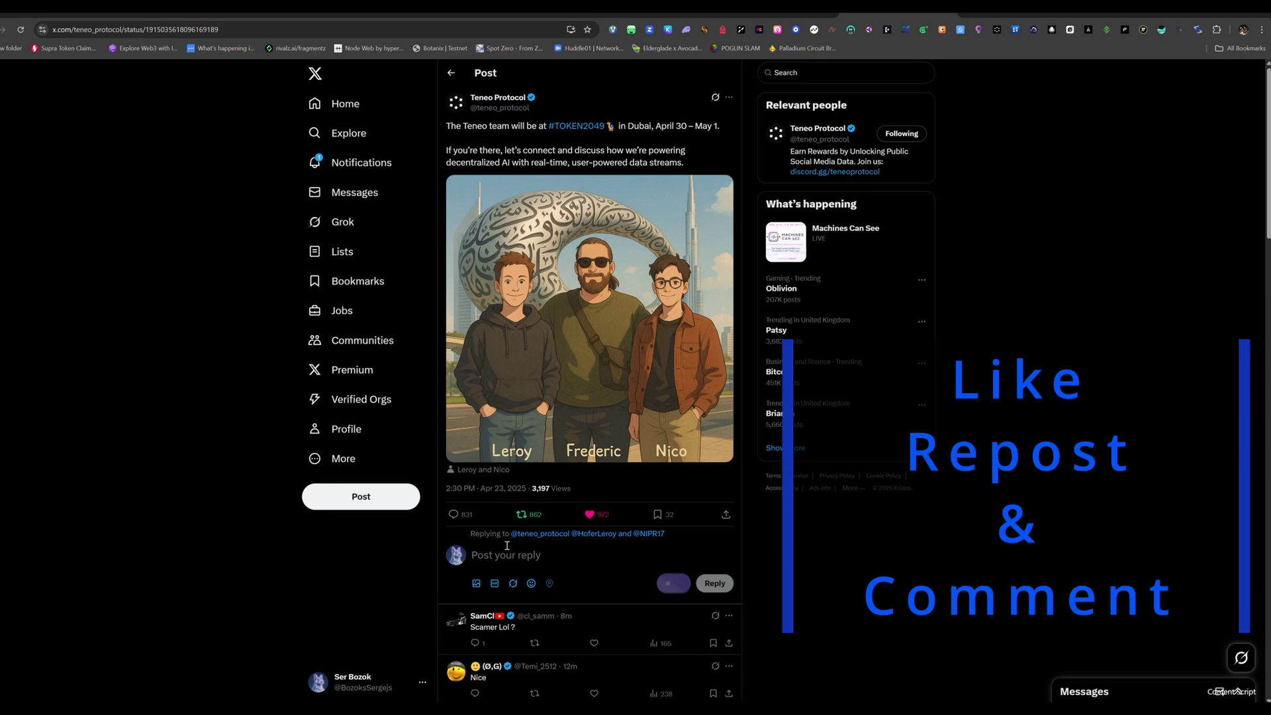
type("I wish I could come as well haha :D")
left_click(714, 583)
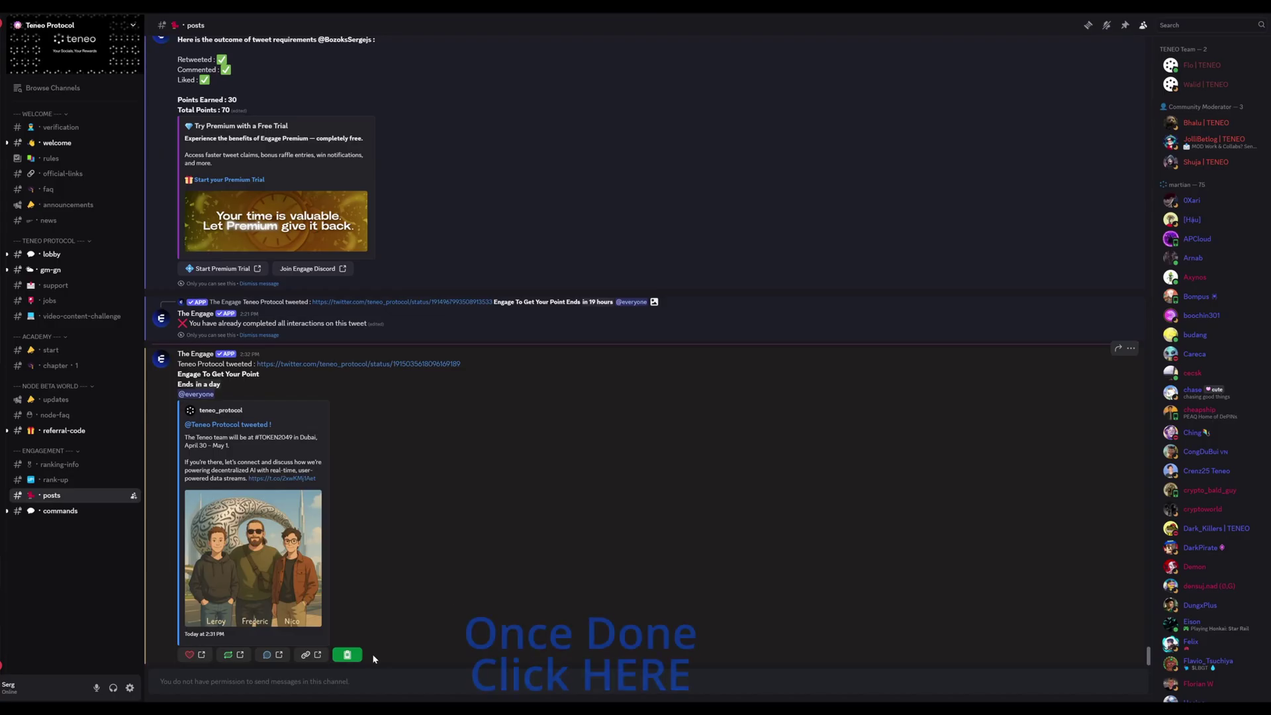
Return to Discord, claim the engagement points for the TOKEN2049 post, and check the role prices in the rank-up channel.
left_click(353, 656)
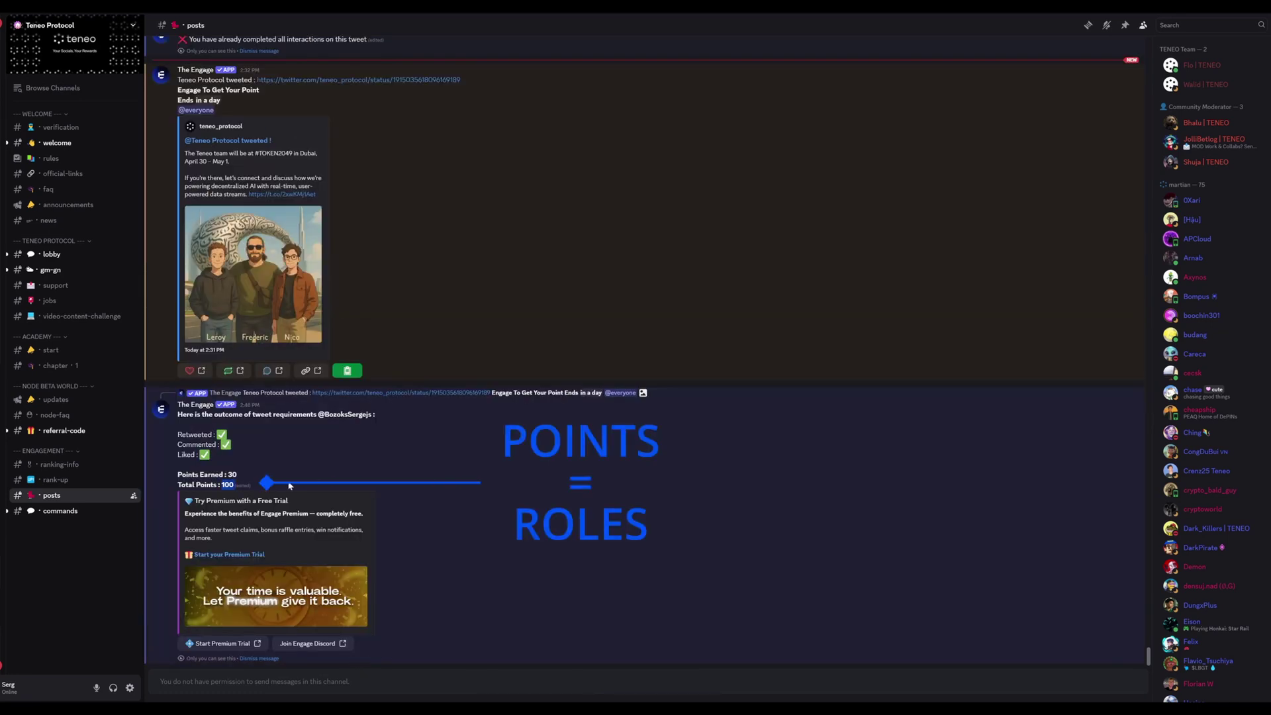
left_click(78, 480)
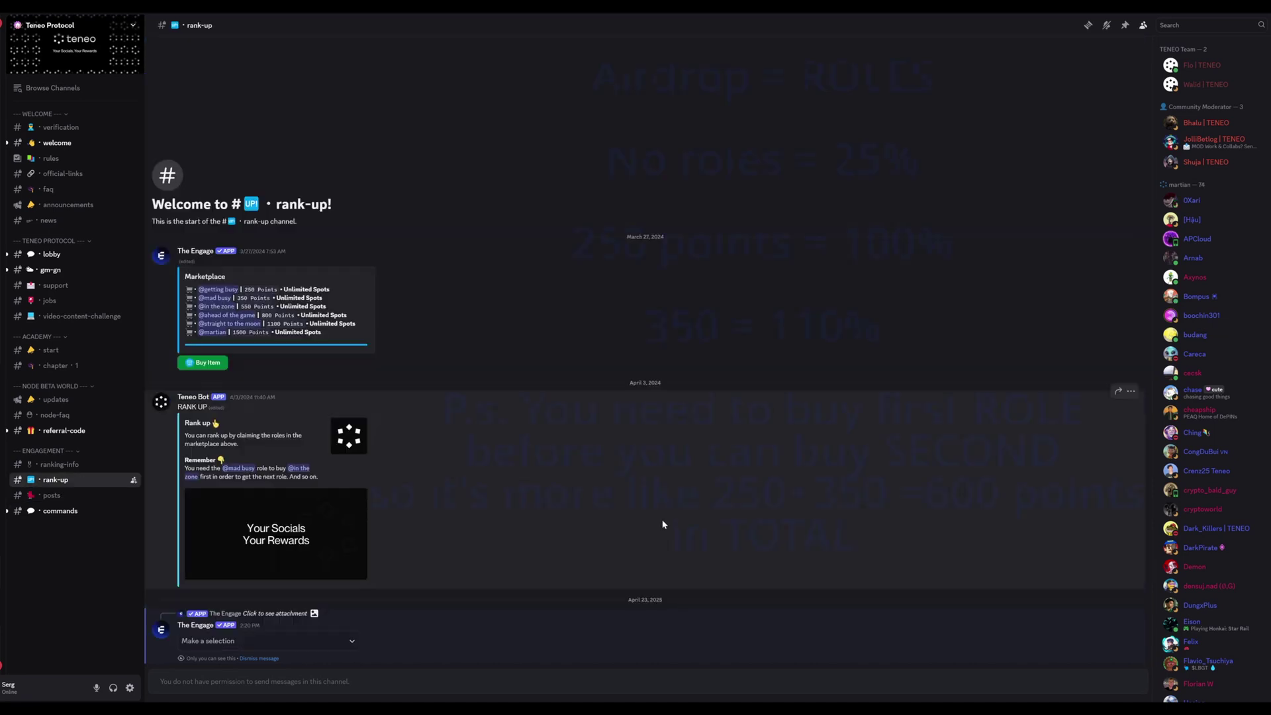
left_click_drag(245, 290, 267, 289)
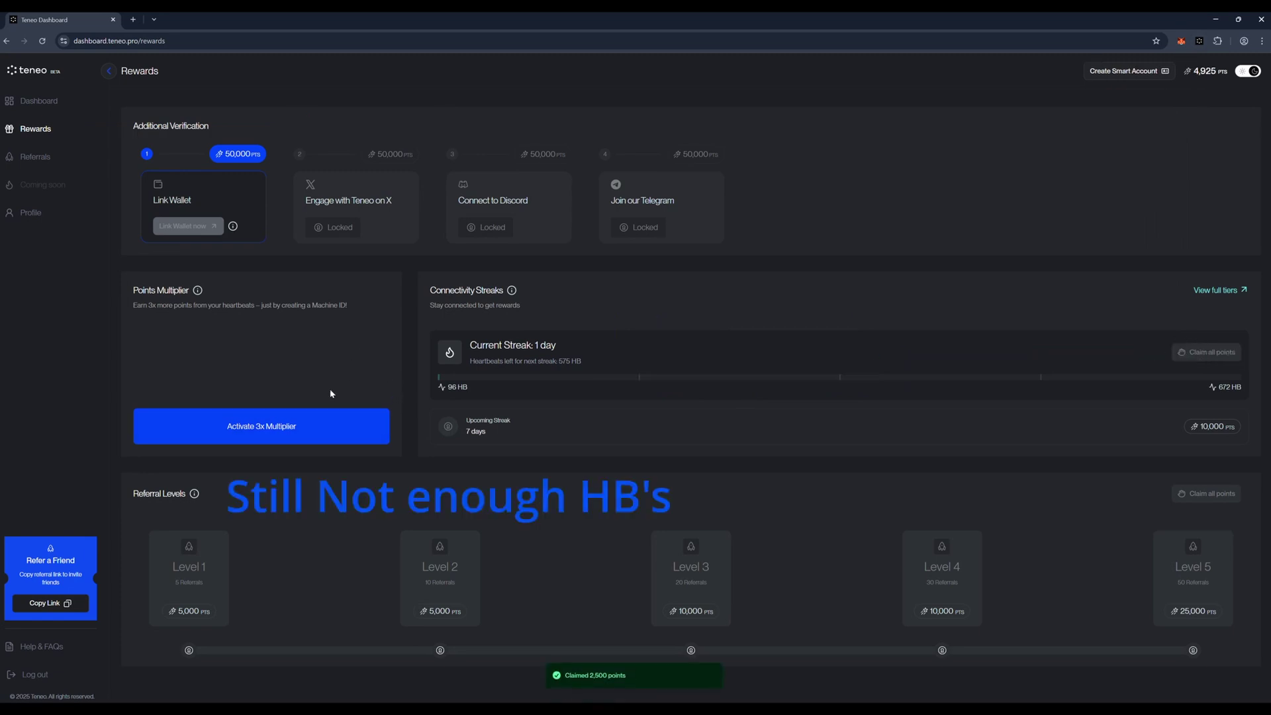
Check the 3x multiplier requirements and the Link Wallet task on the Teneo dashboard's Rewards page.
left_click(307, 429)
left_click(724, 351)
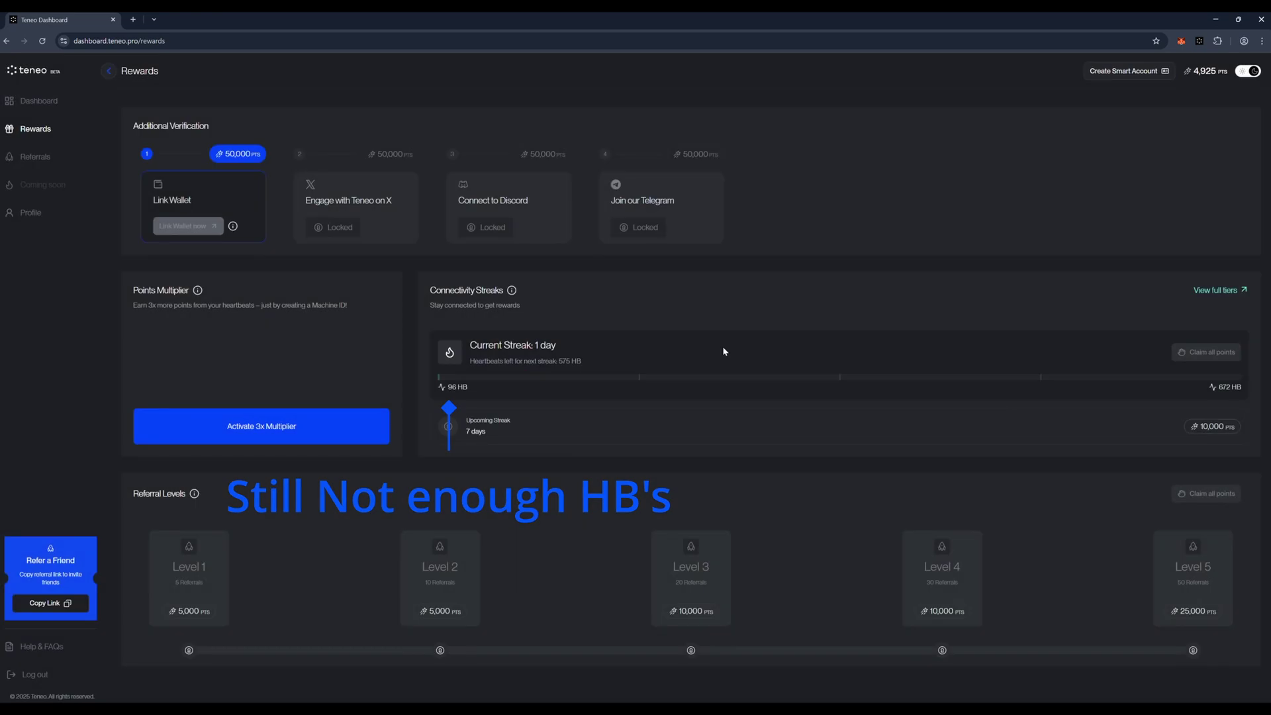
mouse_move(199, 225)
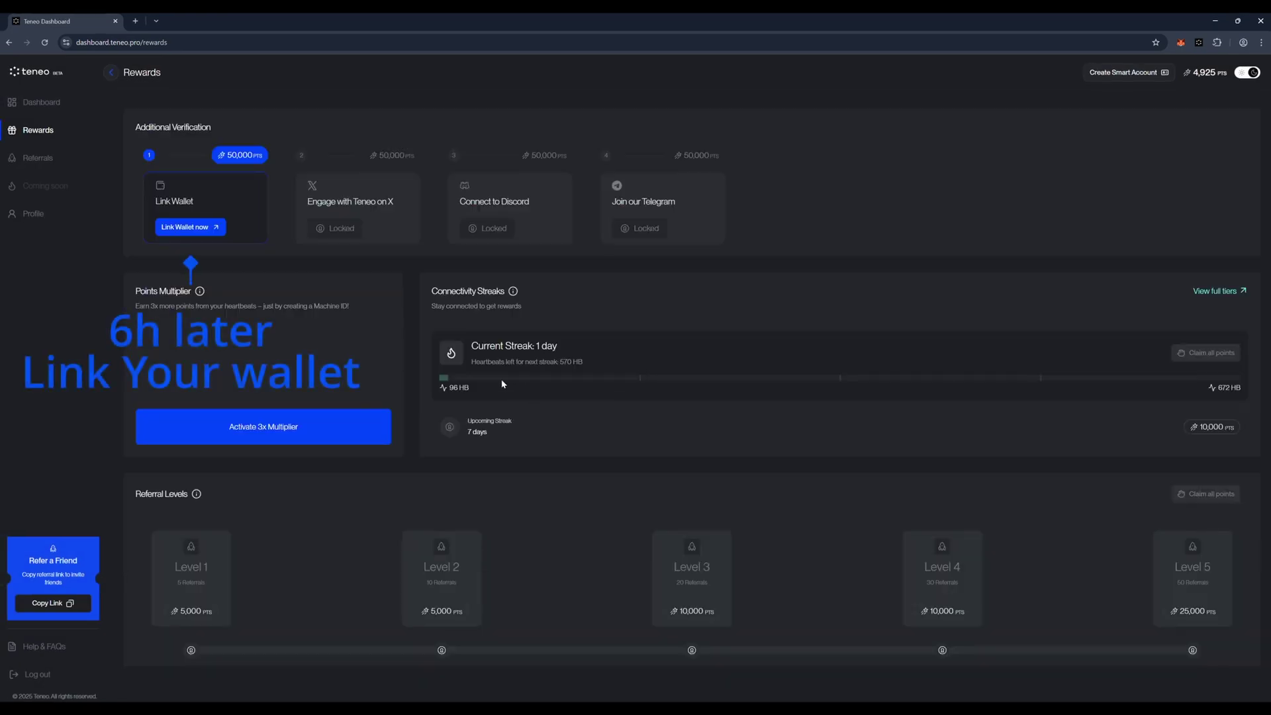
Link the MetaMask wallet to the Teneo account, approving the connection and the confirmation request in the wallet.
left_click(191, 227)
left_click(729, 426)
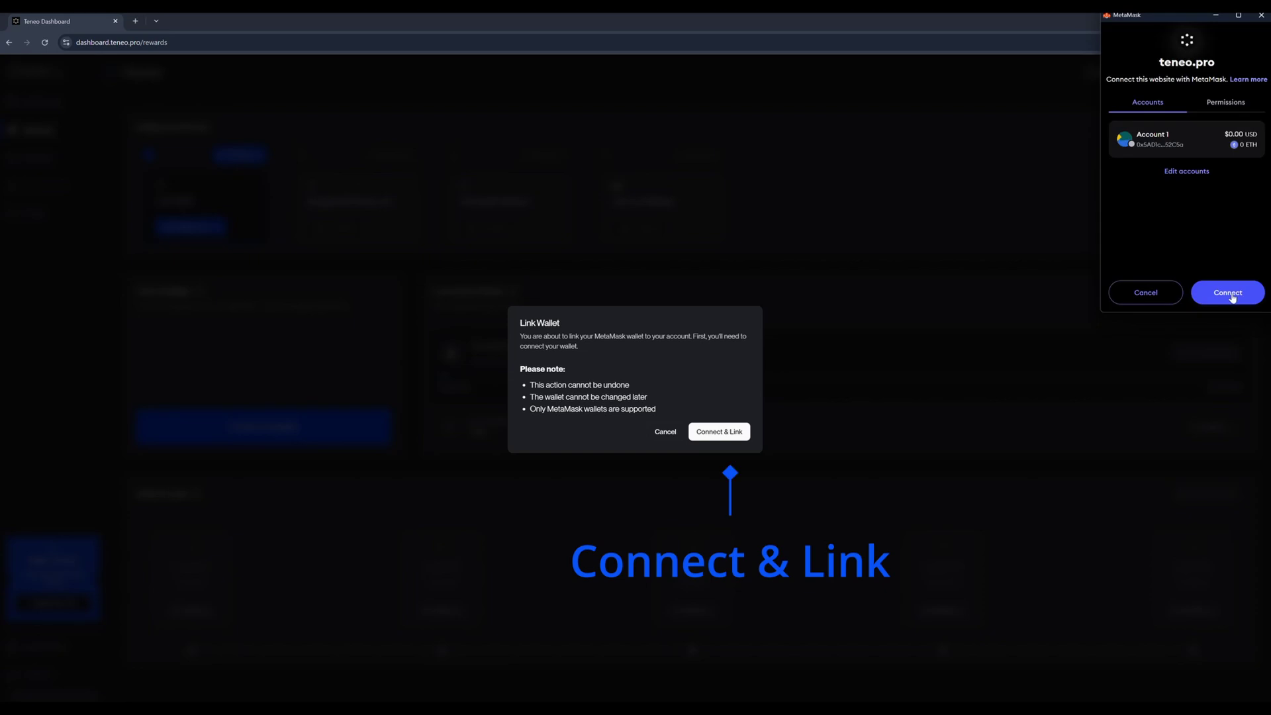
left_click(1228, 292)
left_click(1230, 293)
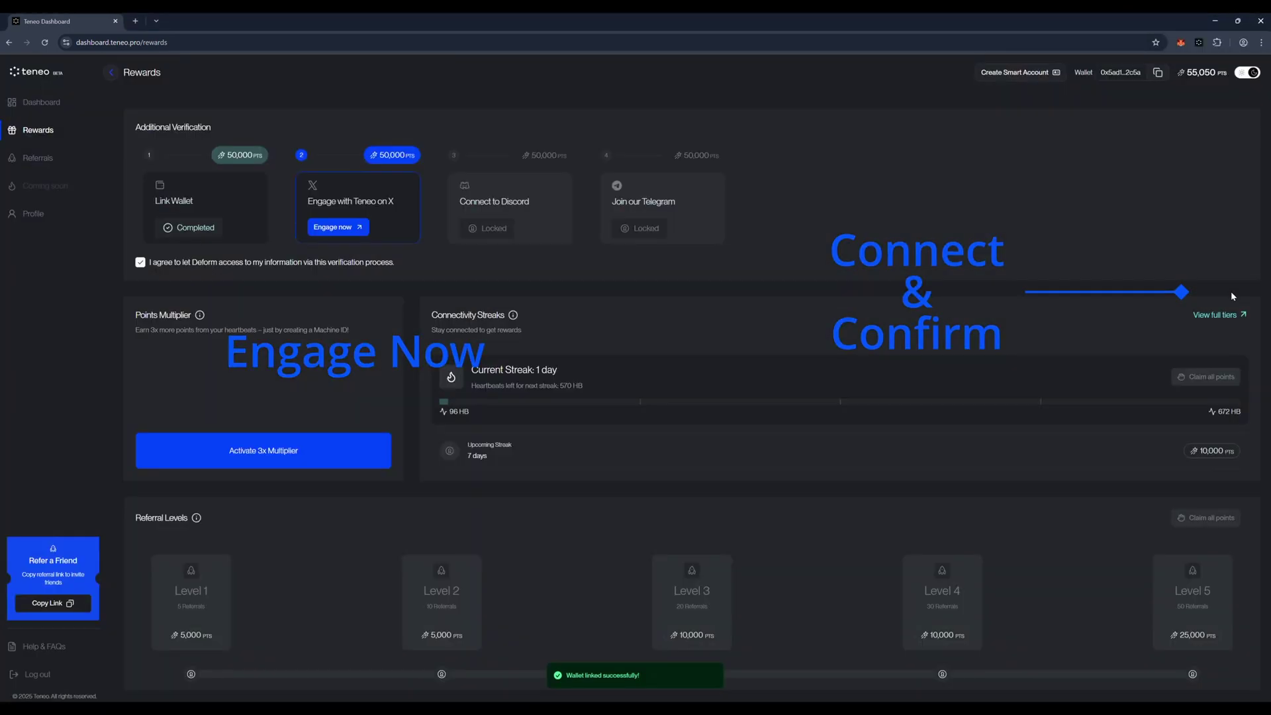
Open the Engage with Teneo on X task, connect the MetaMask wallet and confirm it is the one linked to the Teneo account.
left_click(334, 223)
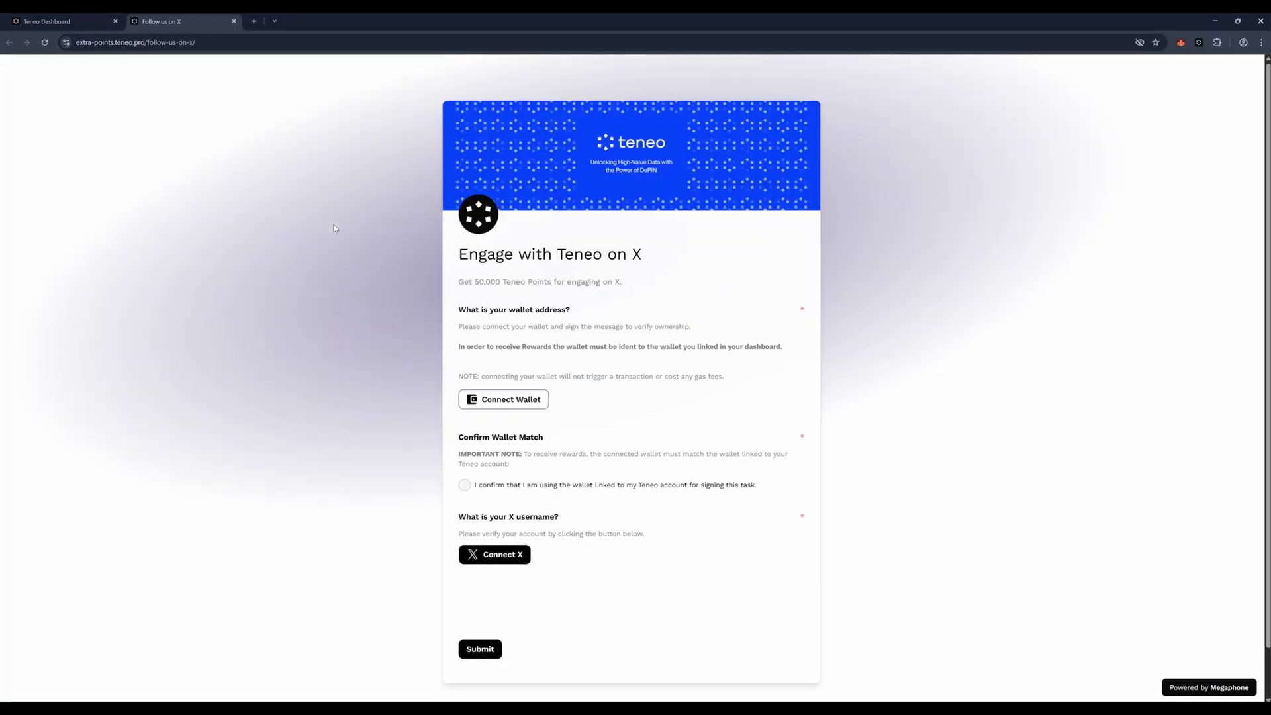
left_click(522, 397)
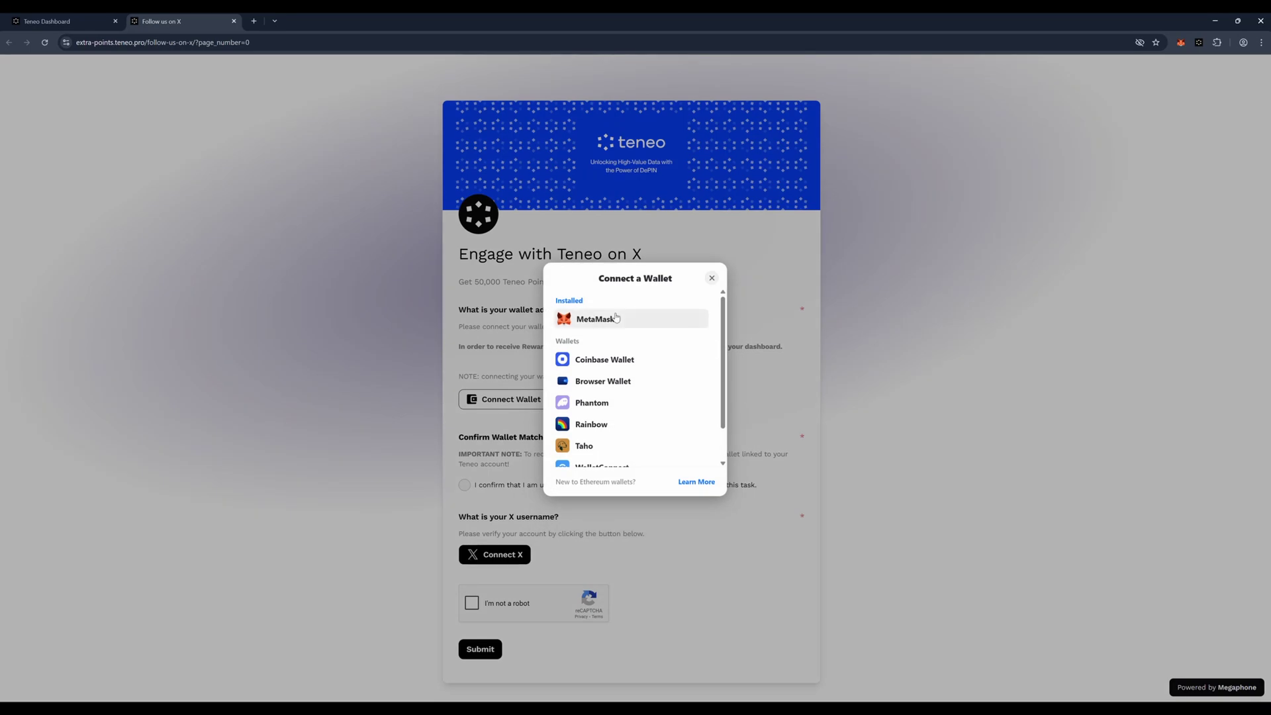
left_click(628, 318)
left_click(1227, 292)
left_click(464, 485)
Connect the X account to the engagement form and authorize its access.
scroll(476, 504, "down", 1)
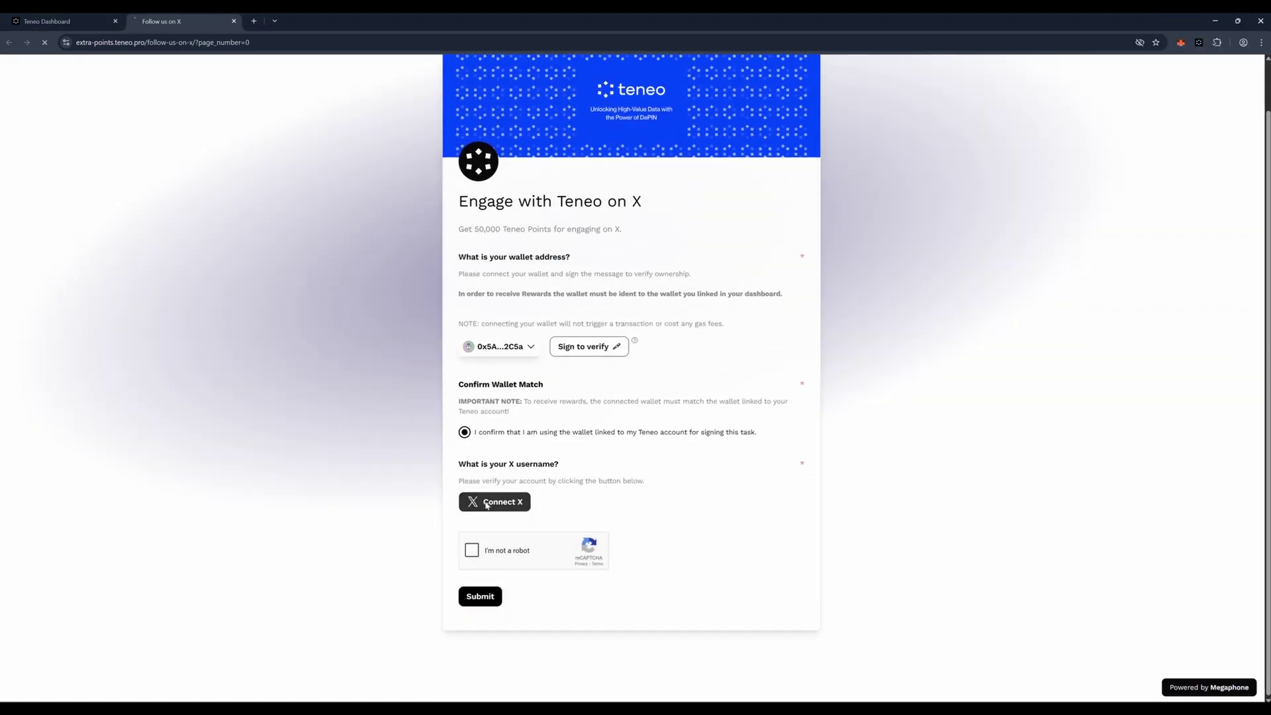
left_click(494, 501)
left_click(630, 310)
scroll(523, 450, "down", 1)
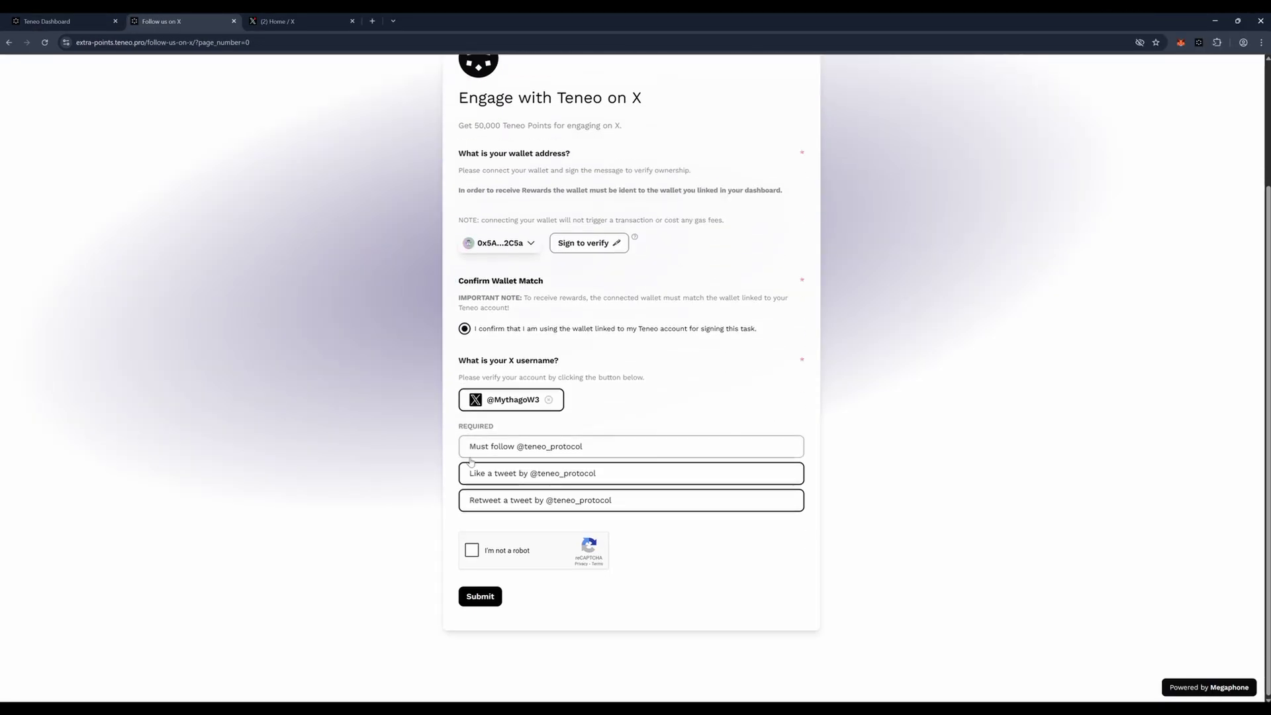
left_click(561, 445)
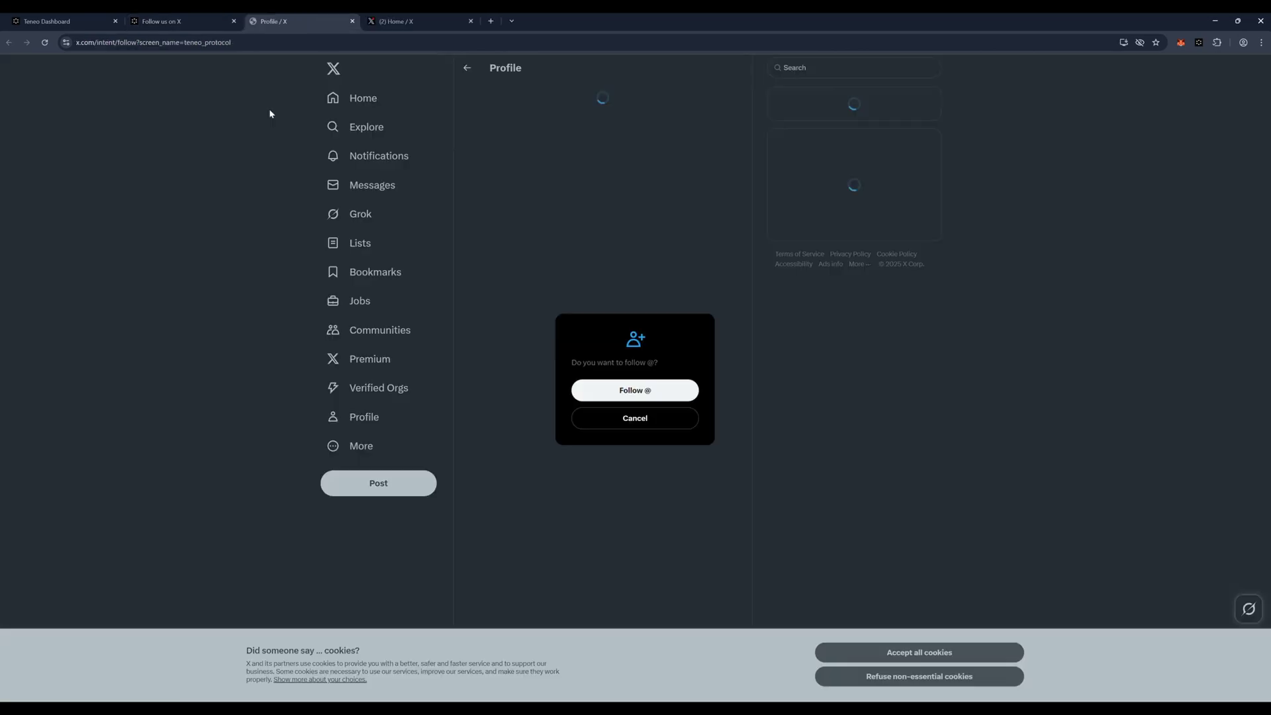
left_click(645, 397)
key("ctrl+shift+Tab")
Like and repost Teneo's seed round post through the form's two tweet requirements, returning to the form.
left_click(552, 472)
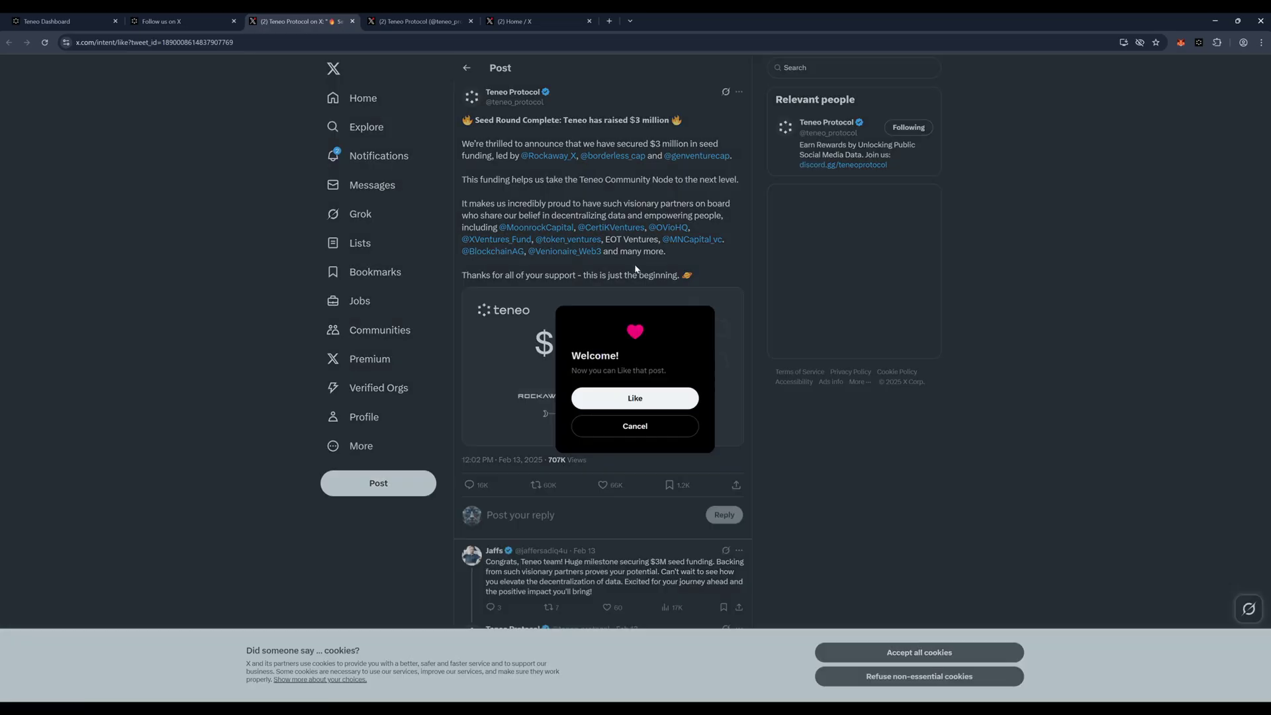
left_click(635, 397)
key("ctrl+shift+Tab")
left_click(563, 500)
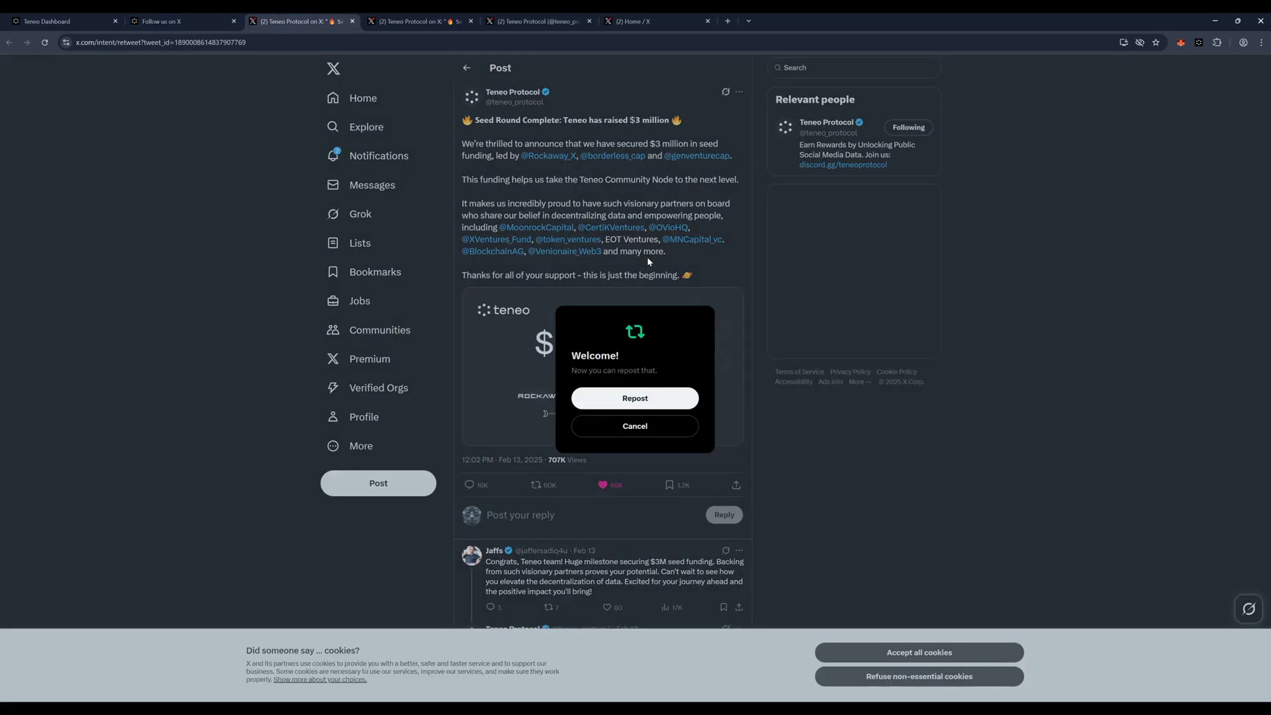
left_click(635, 398)
key("ctrl+shift+Tab")
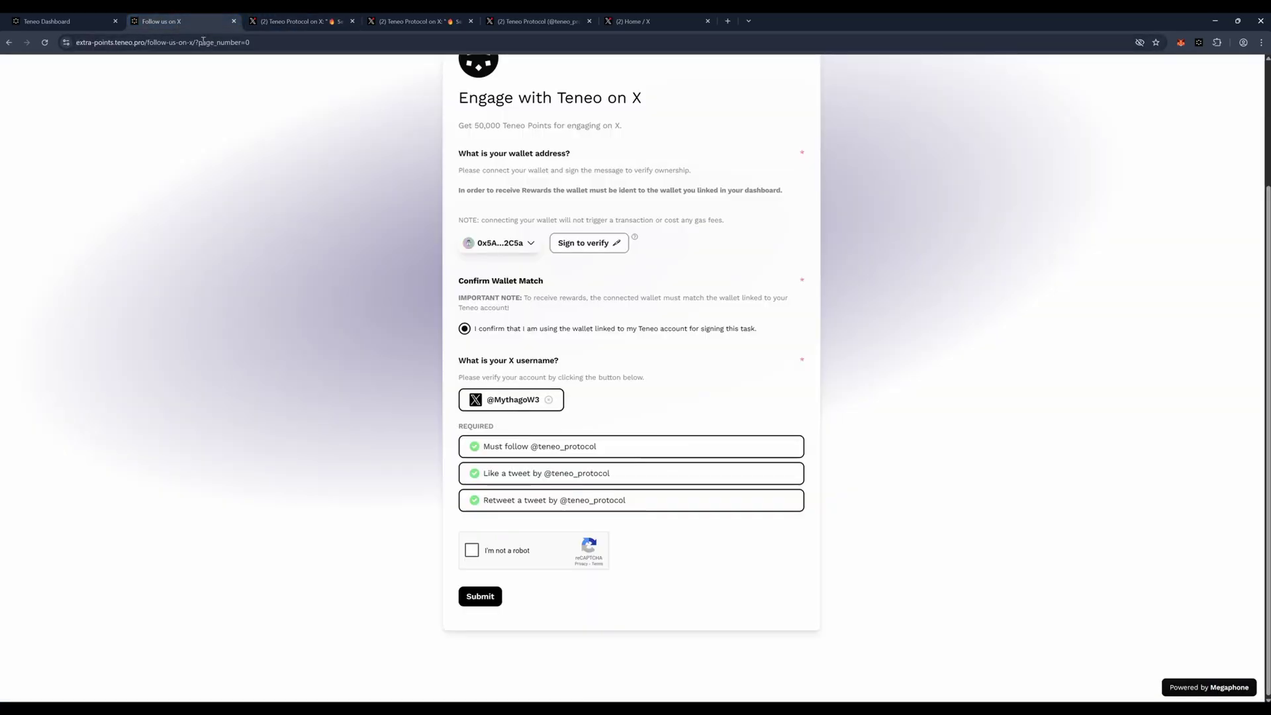
Verify the wallet by signing the message, and submit the X engagement form after passing the reCAPTCHA's car image check.
left_click(586, 243)
left_click(1224, 292)
left_click(471, 550)
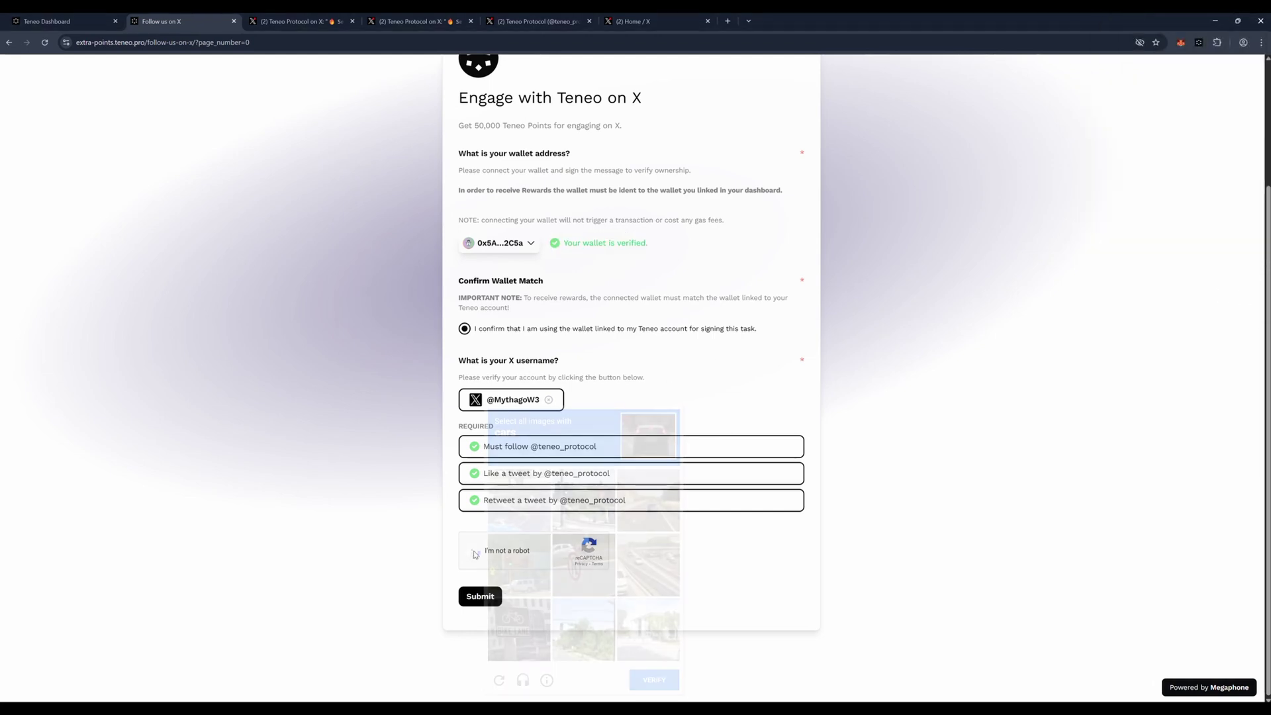
left_click(668, 508)
left_click(642, 573)
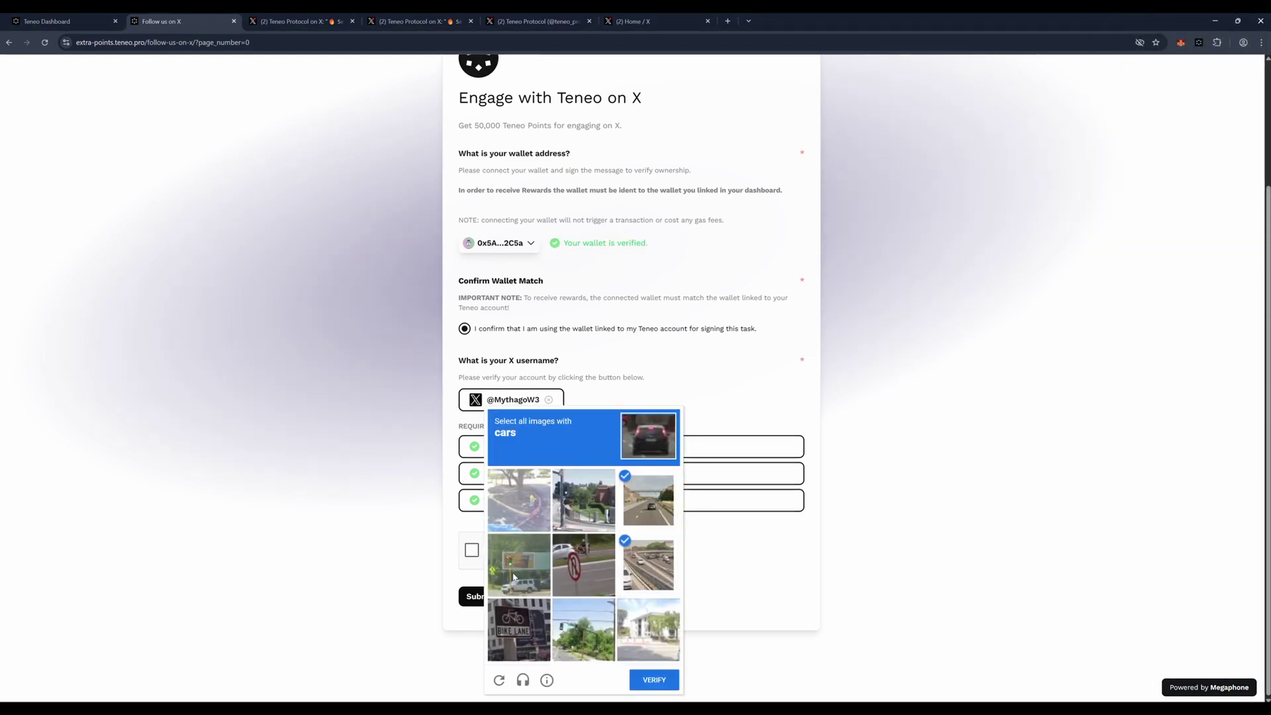
left_click(514, 578)
left_click(578, 563)
left_click(654, 680)
left_click(486, 599)
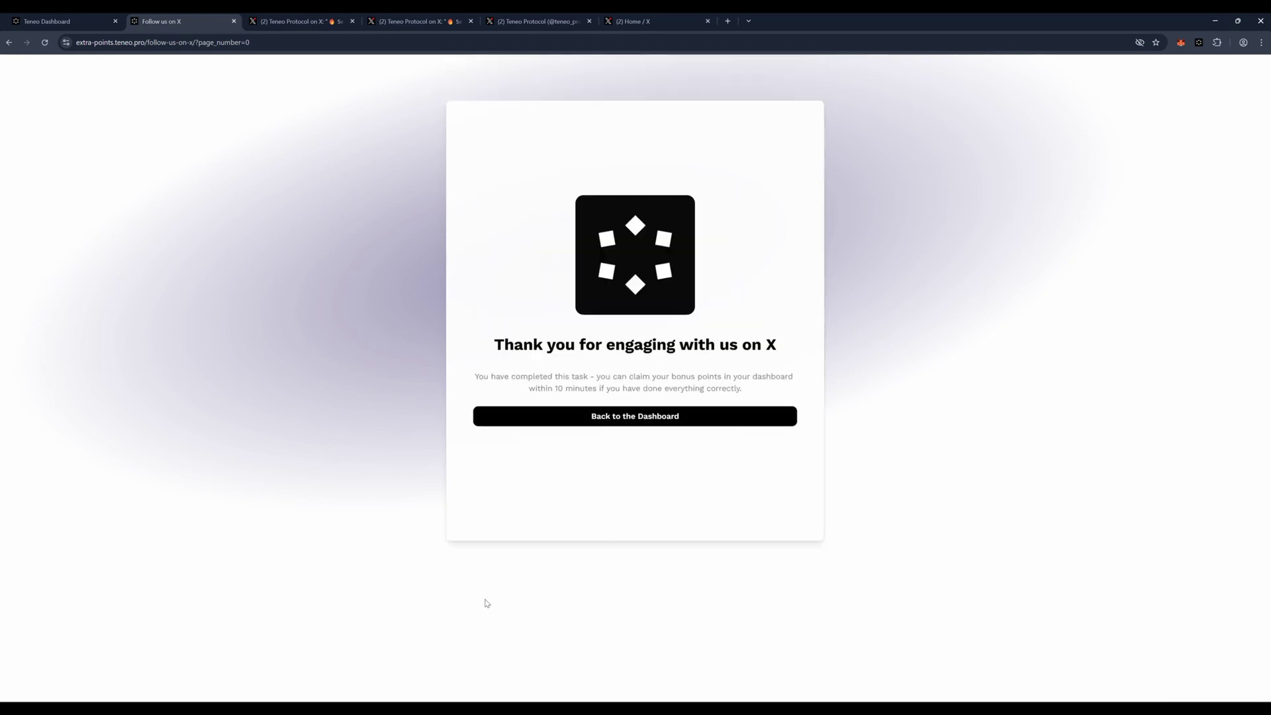
Return to the Teneo dashboard, refresh the X engagement verification and claim its reward.
left_click(645, 418)
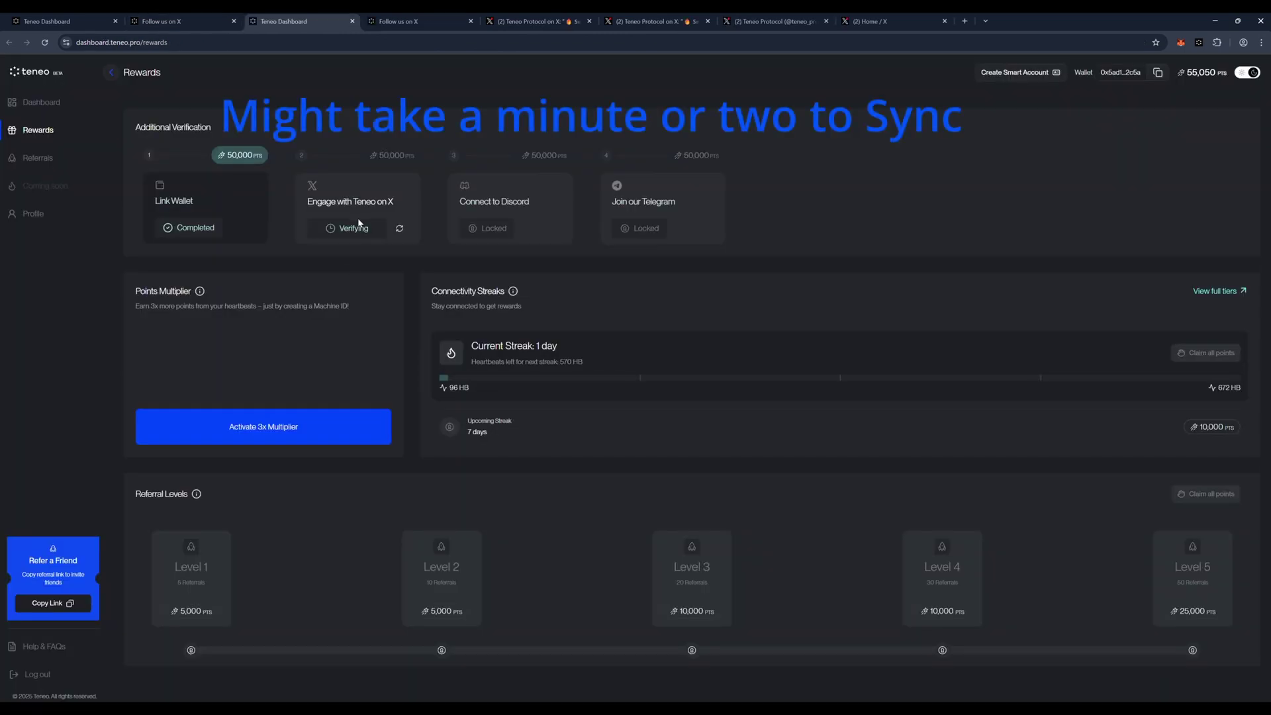
left_click(400, 230)
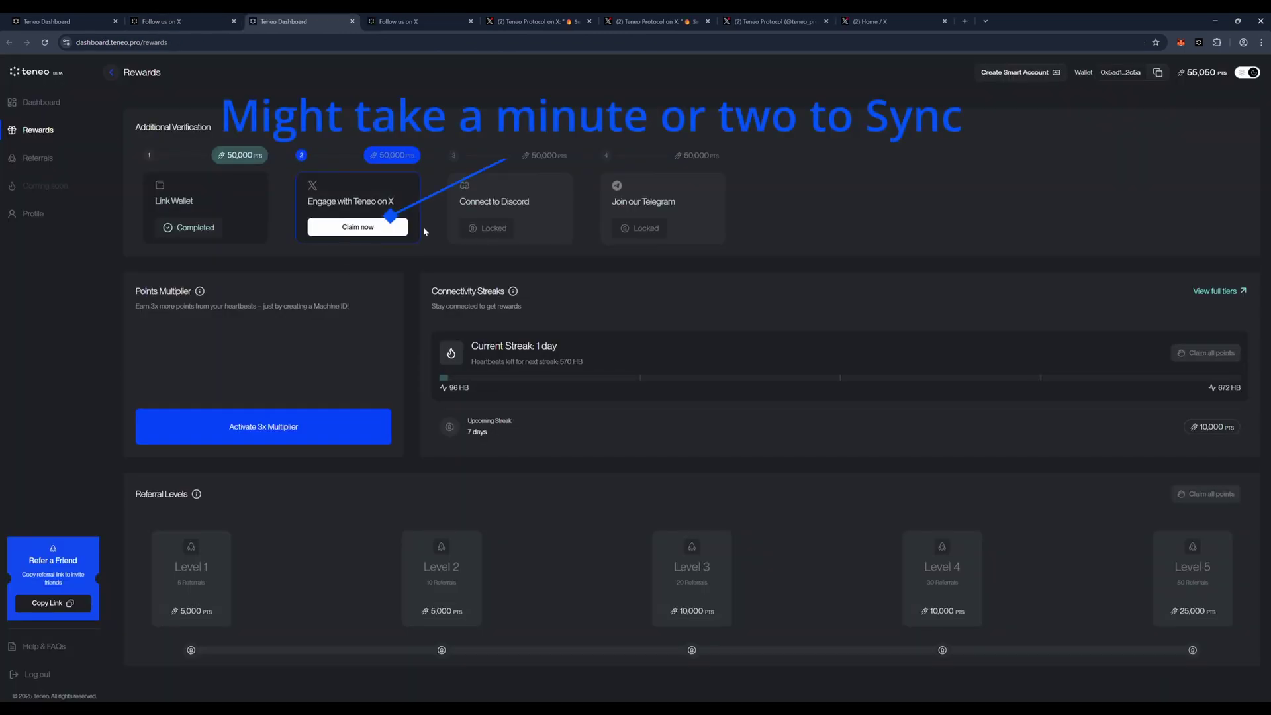
left_click(376, 229)
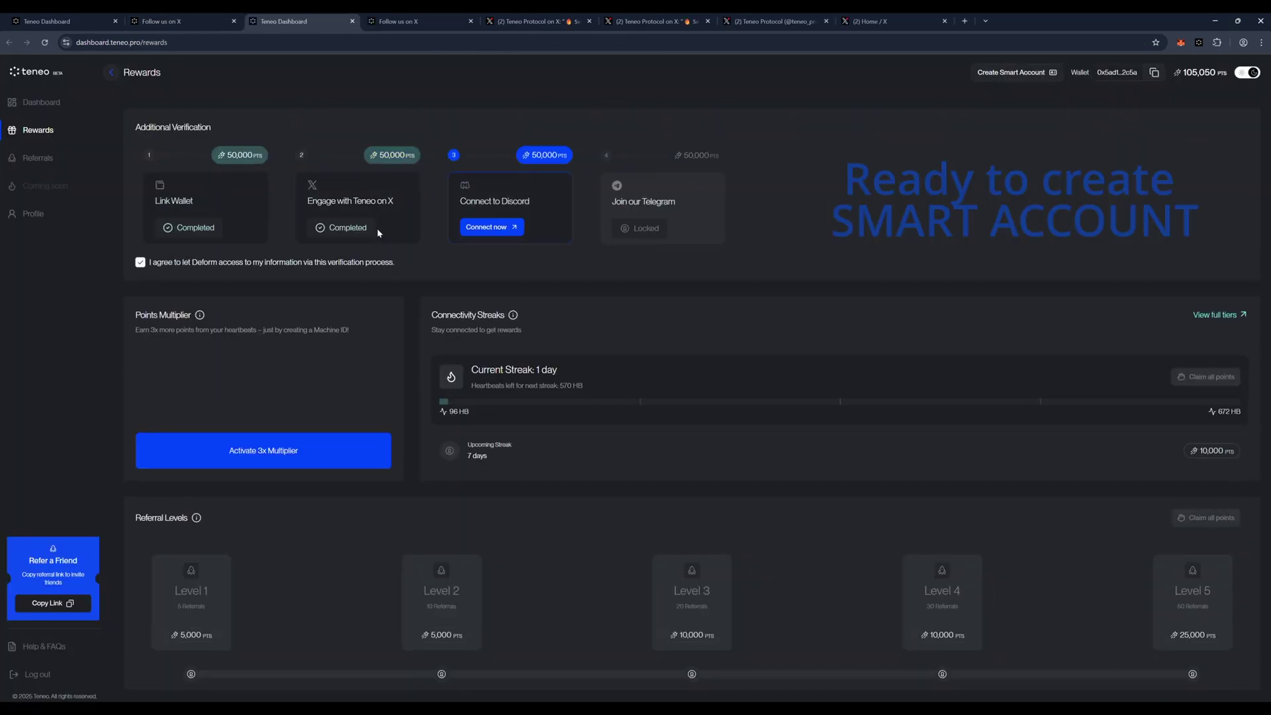
Create the Teneo Smart Account and confirm its signature request in MetaMask.
left_click(1030, 73)
left_click(641, 439)
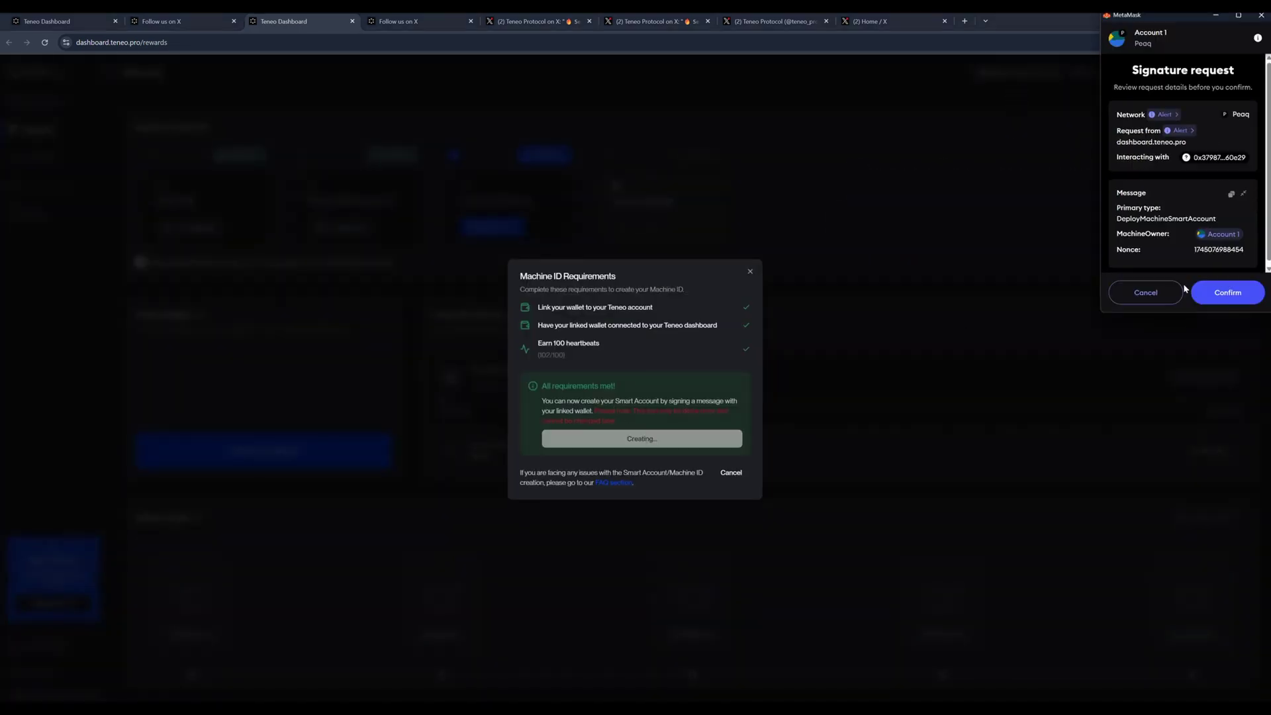
left_click(1236, 294)
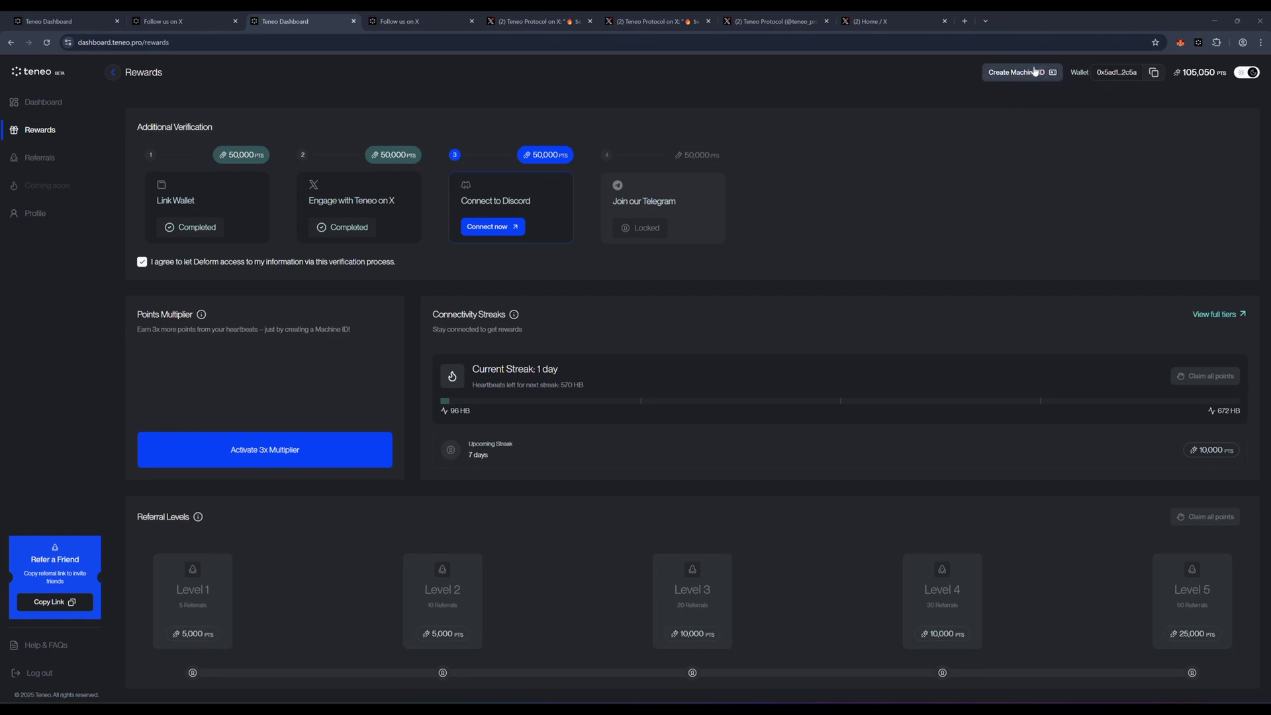
Create the Machine ID, confirm its signature request in MetaMask after going through the message, and close the requirements dialog.
left_click(1023, 73)
left_click(578, 428)
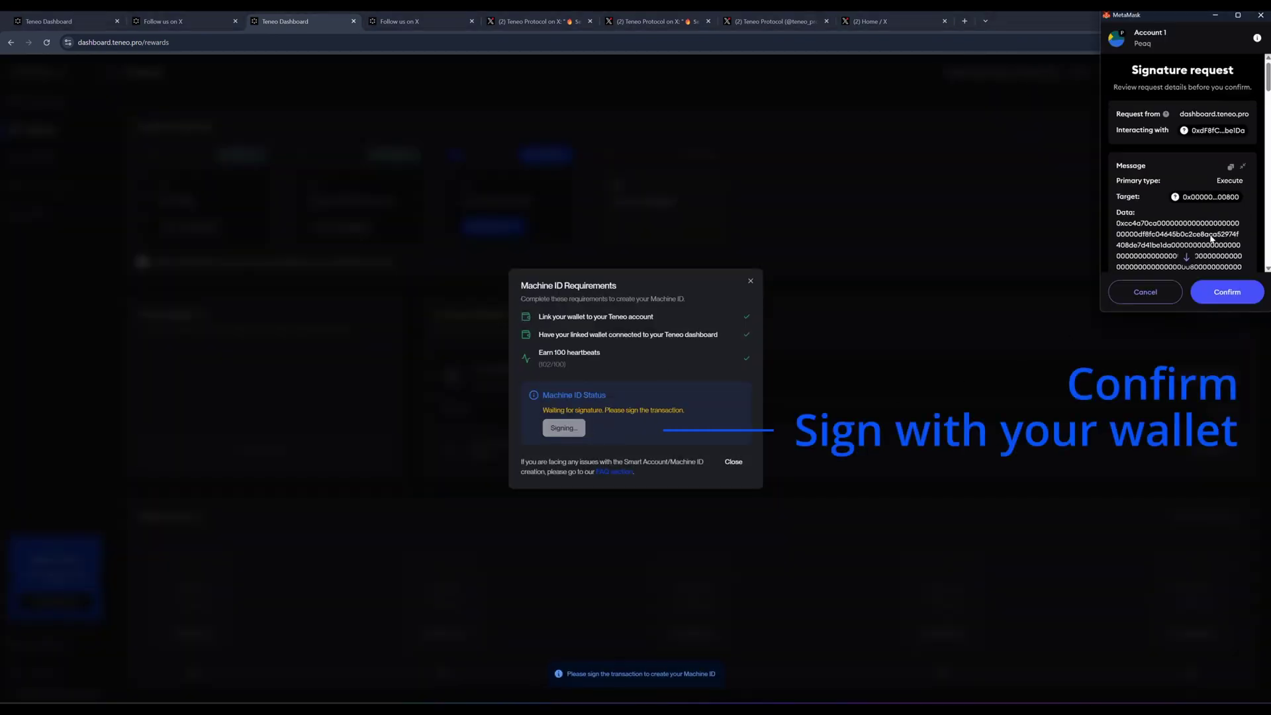
scroll(1238, 265, "down", 10)
left_click(1236, 293)
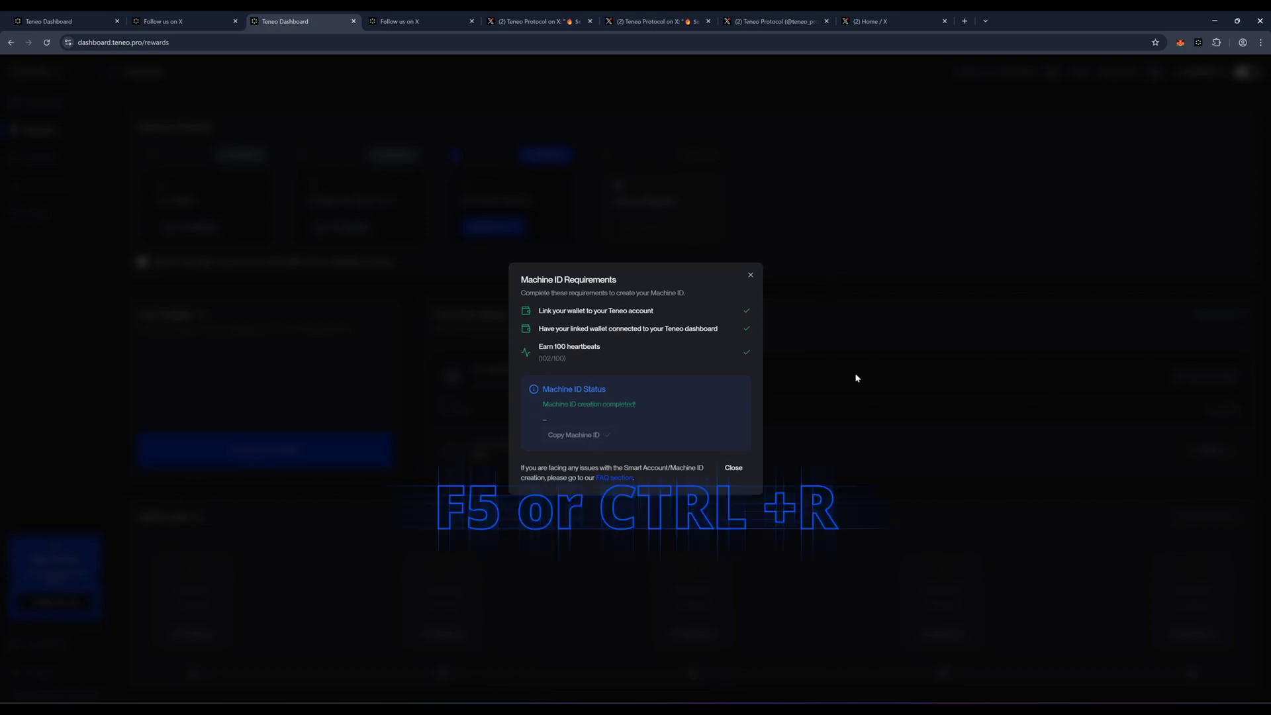
left_click(735, 467)
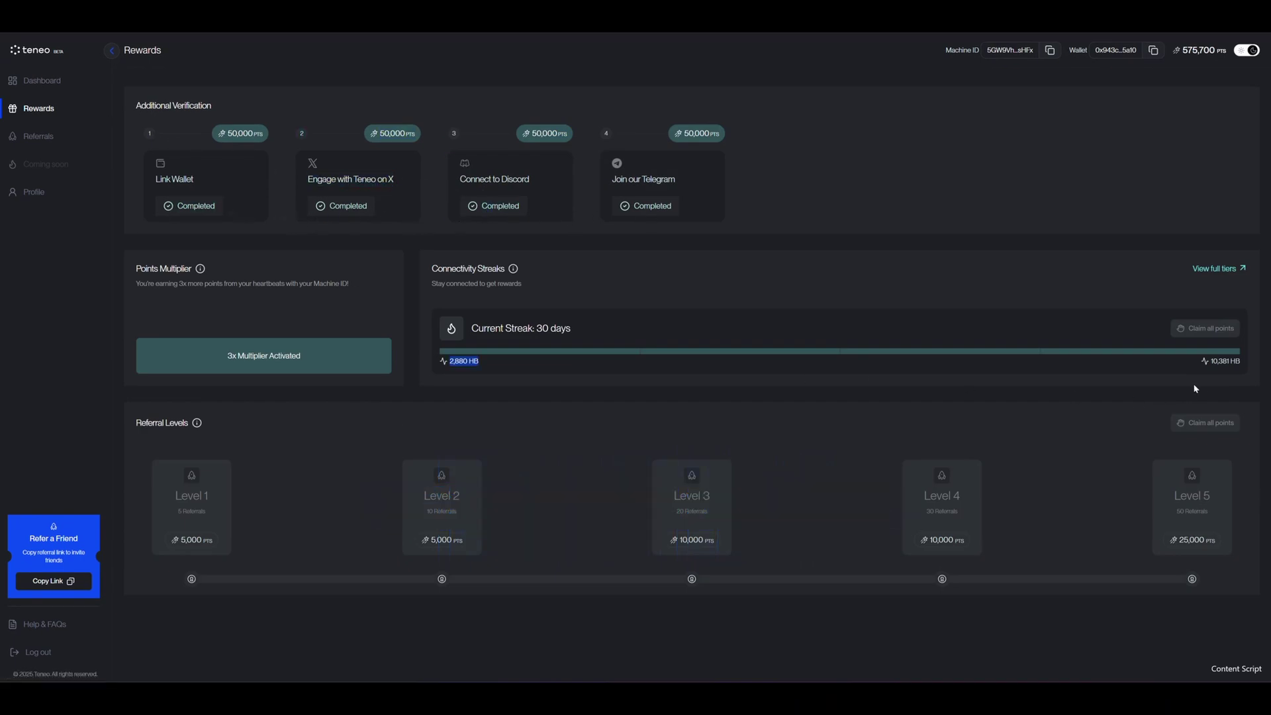
Review the full Connectivity Streaks tiers, close the overview and open the Referrals page.
left_click(1216, 270)
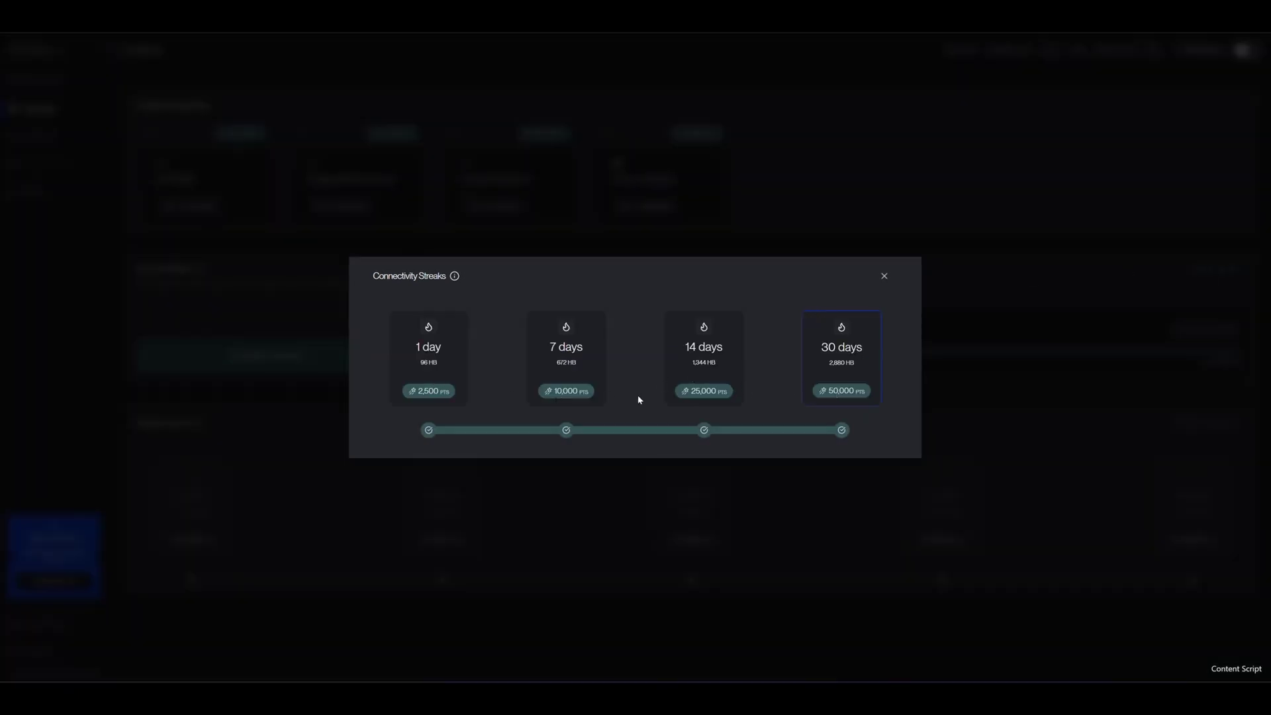
left_click(885, 276)
left_click(38, 135)
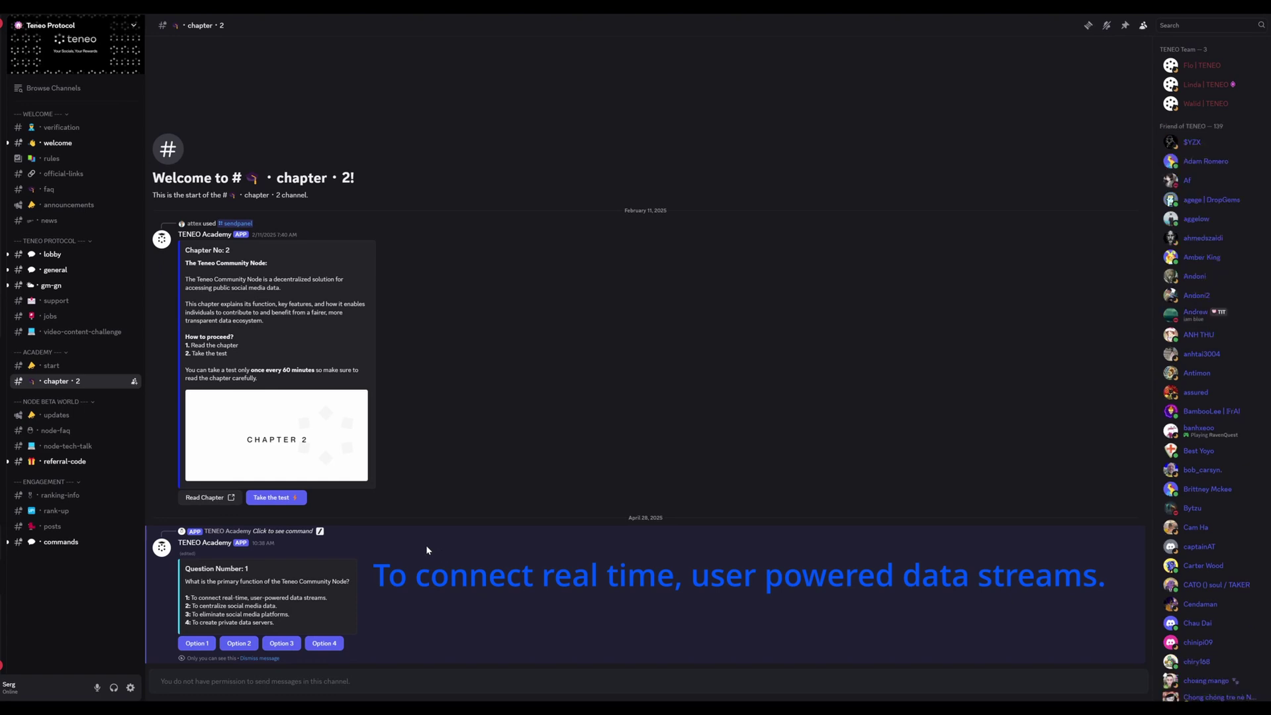
In Teneo's Discord chapter 2 test, answer questions 1 to 5 with options 1, 2, 1, 4 and 1.
left_click(196, 643)
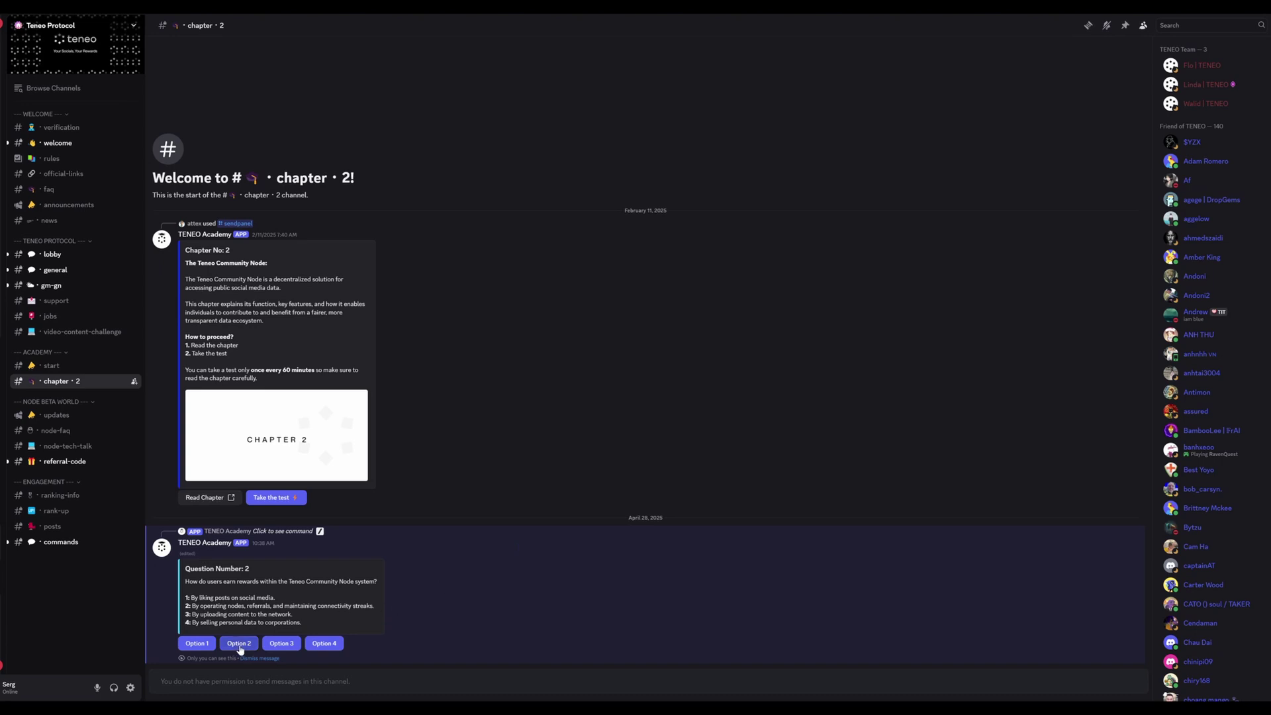
left_click(238, 645)
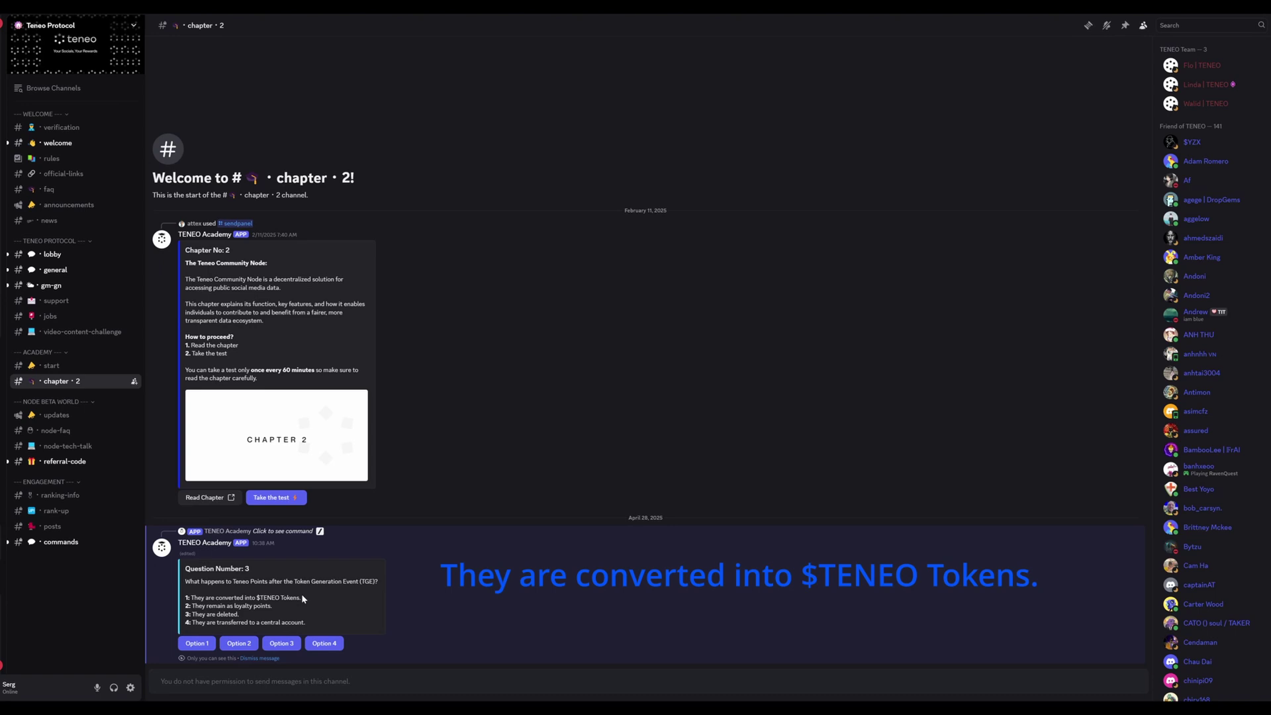
left_click(195, 645)
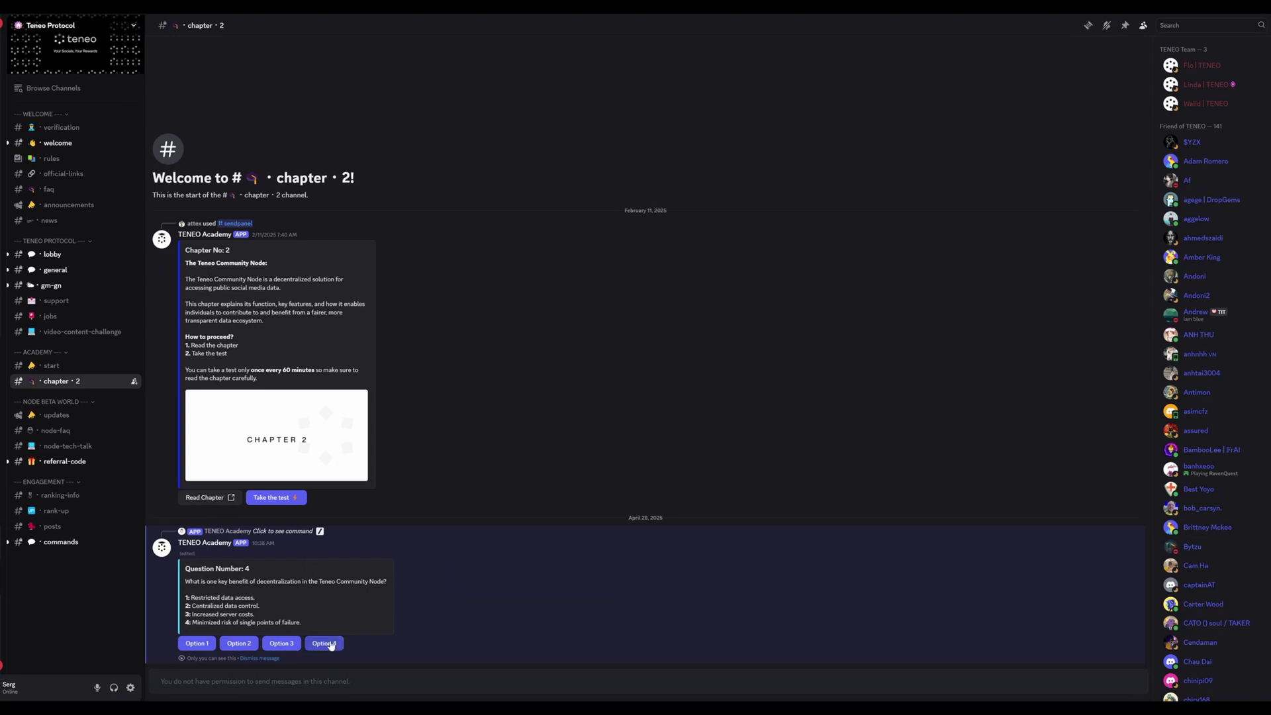
left_click(331, 644)
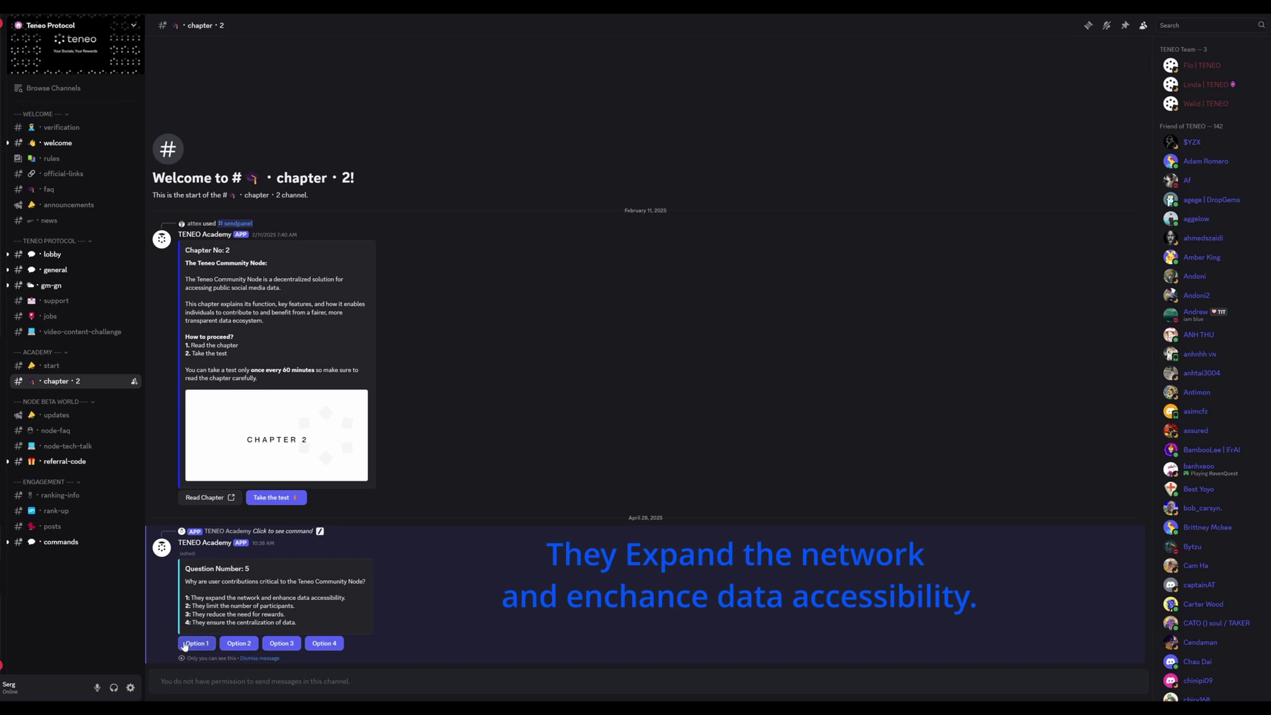
left_click(195, 644)
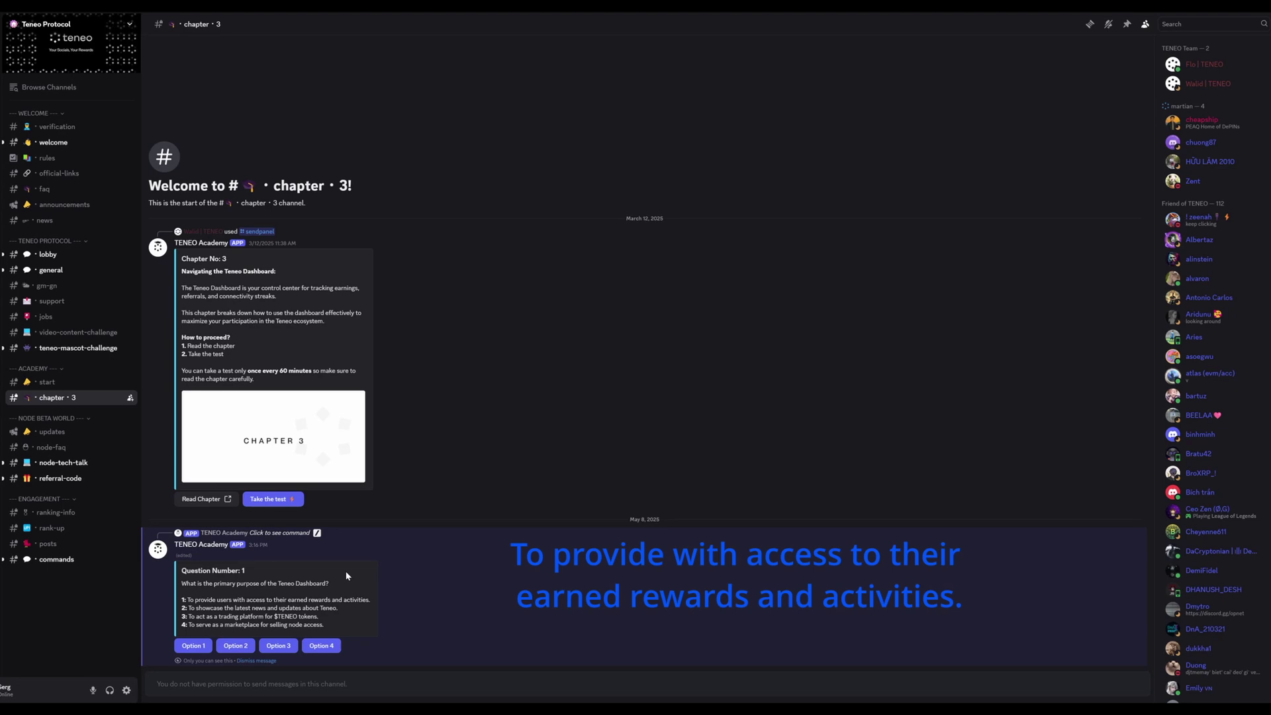
In the chapter 3 test on the Teneo Dashboard, answer questions 1 to 5 with options 1, 2, 1, 1 and 2.
left_click(199, 645)
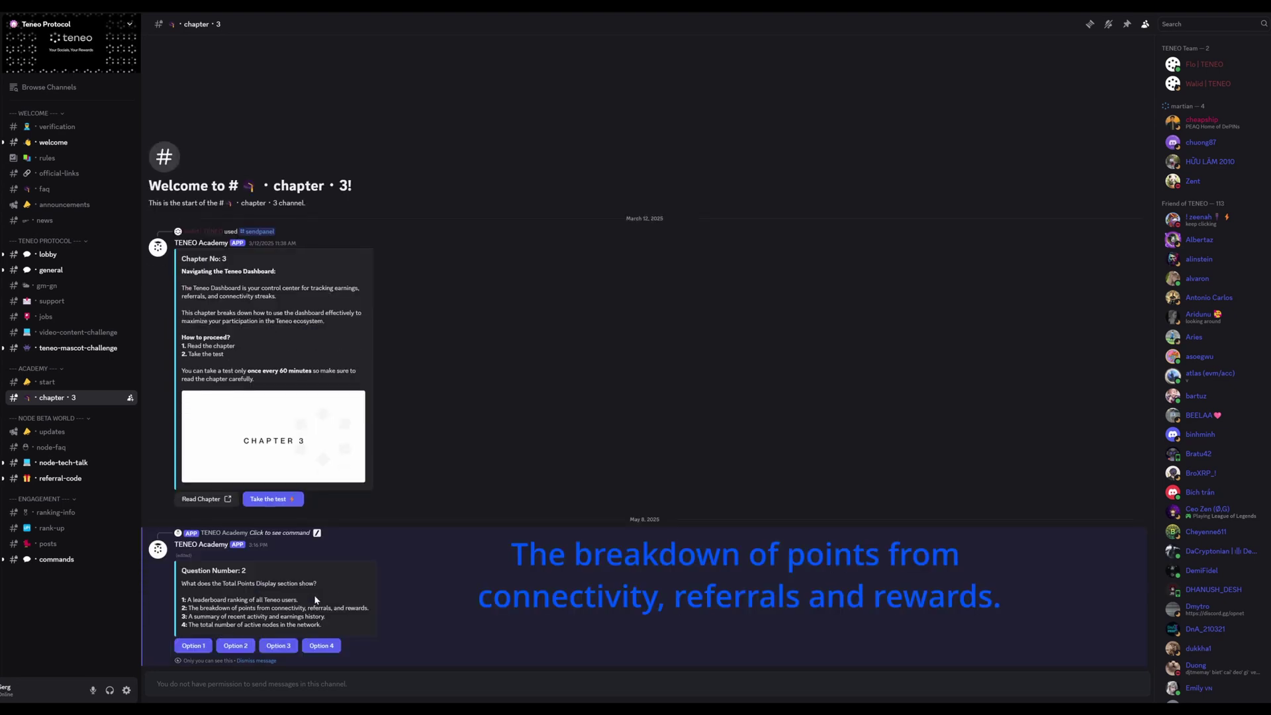
left_click(236, 647)
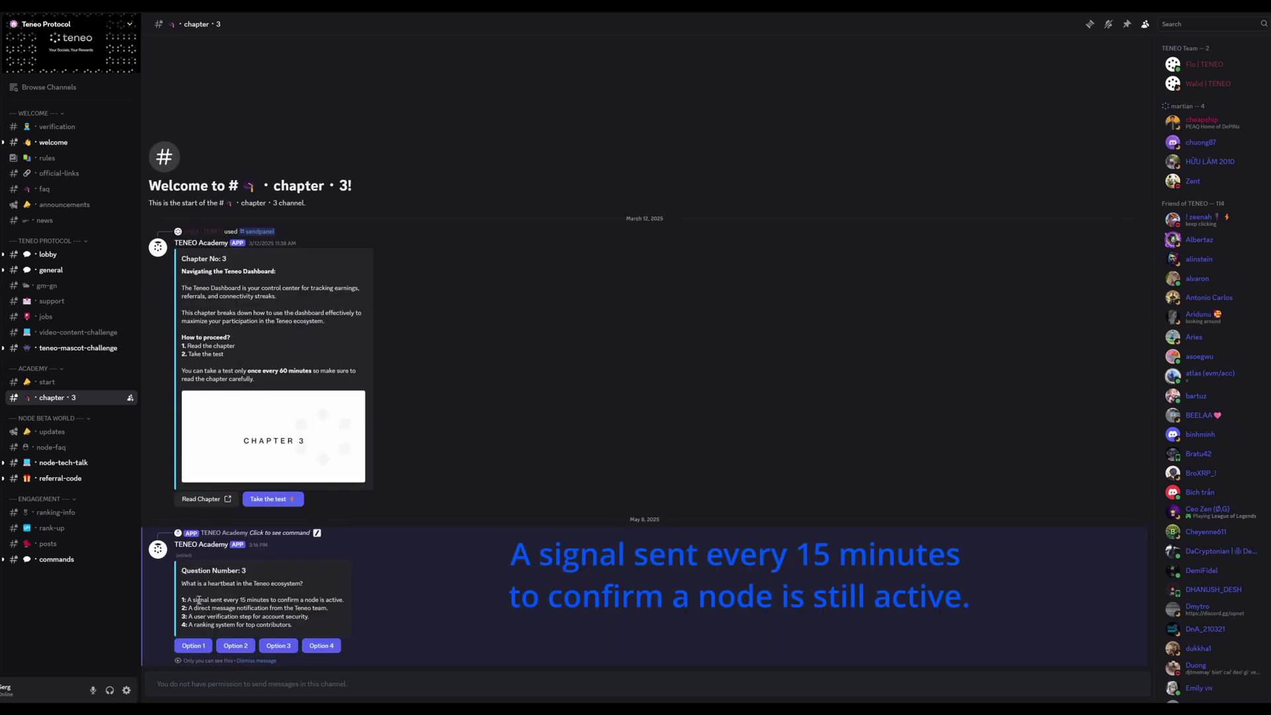
left_click(196, 646)
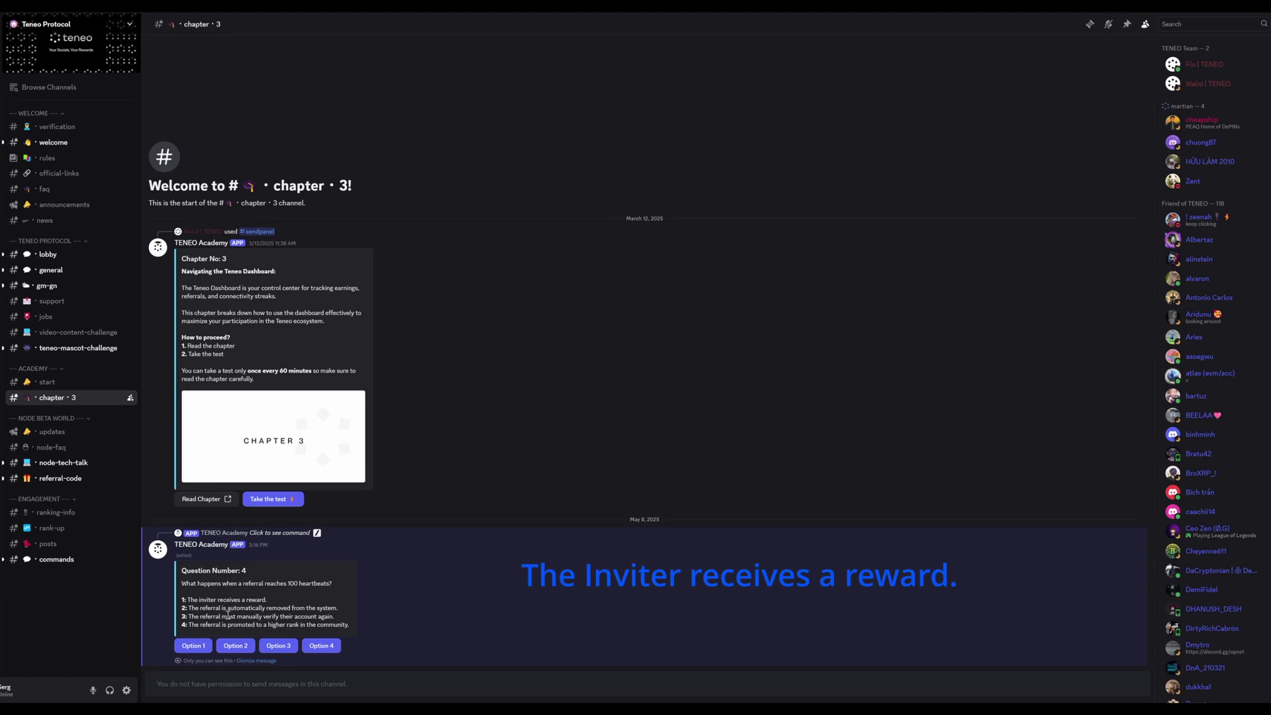
left_click(194, 645)
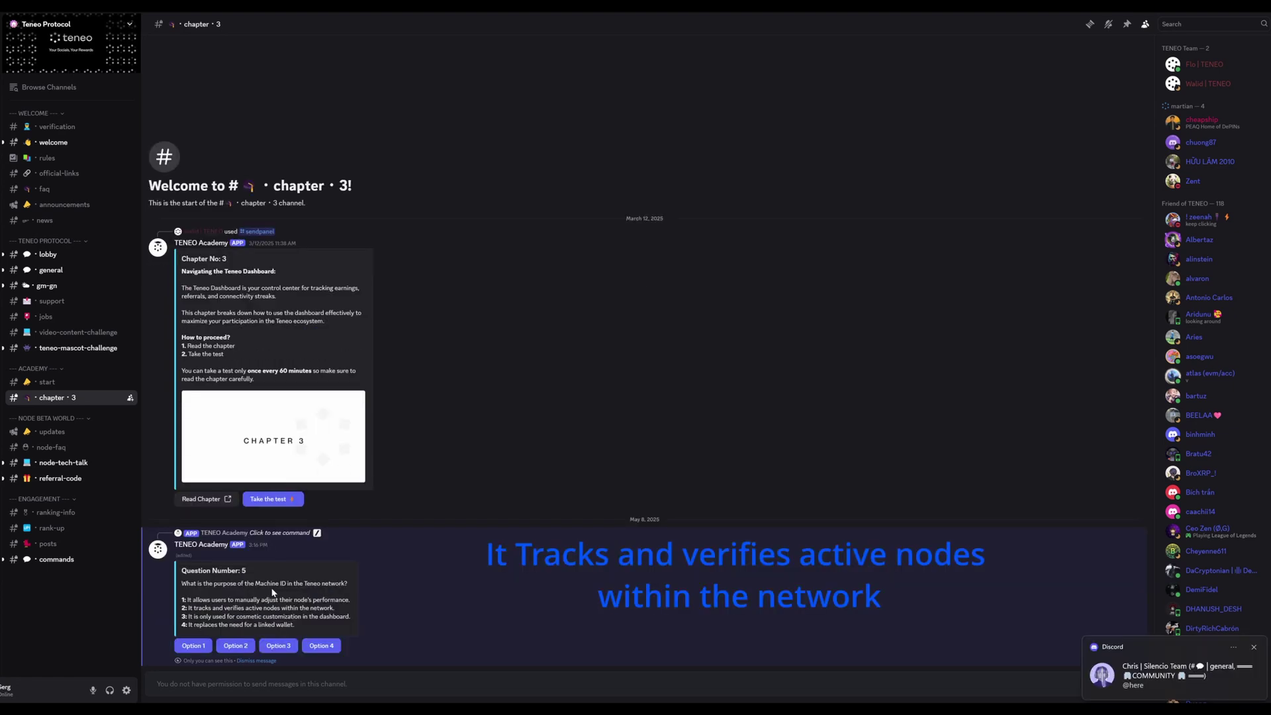
left_click(235, 647)
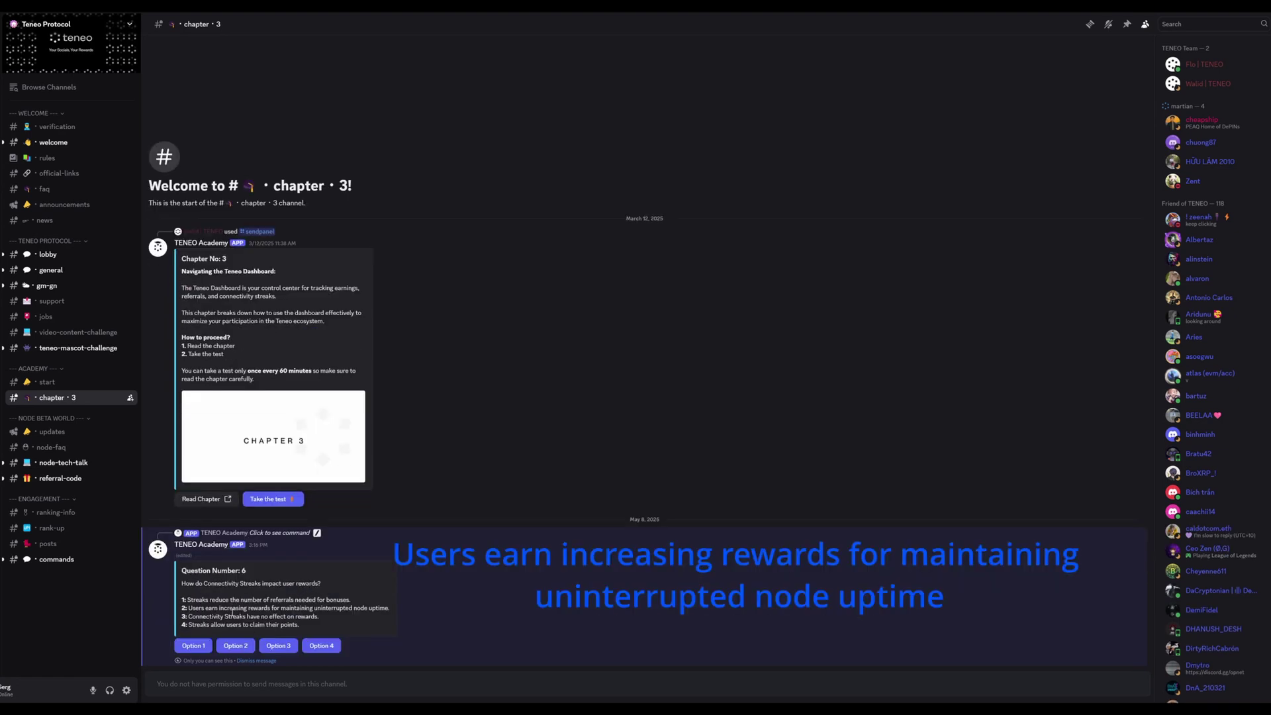